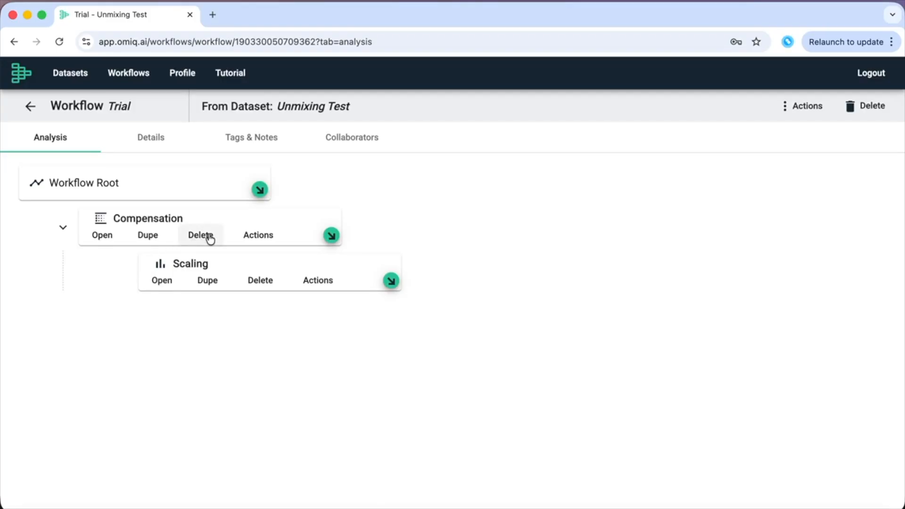
- Delete the whole Compensation branch, including its Scaling child task, from the workflow
click(256, 236)
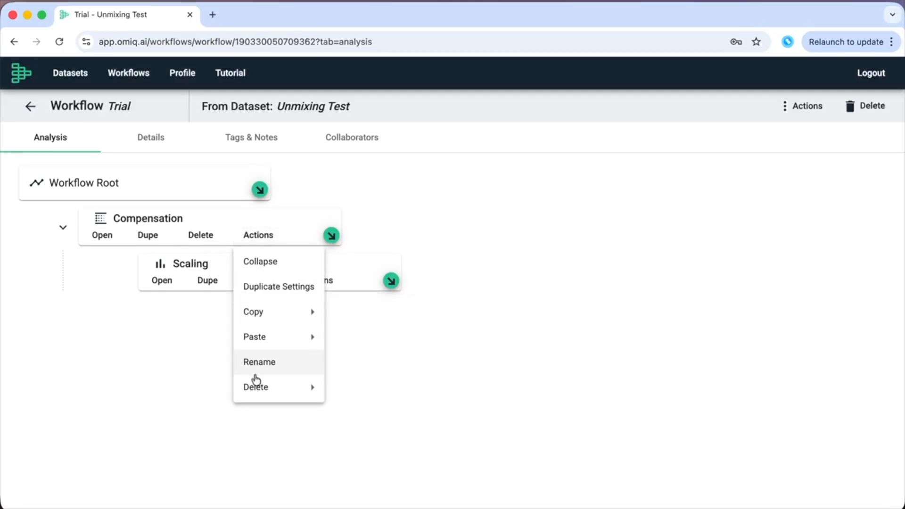
mouse_move(256, 387)
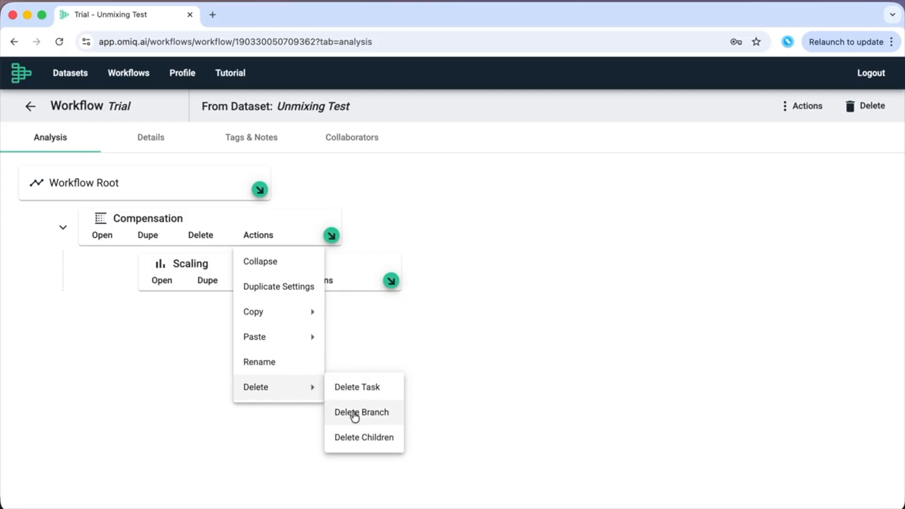
click(354, 413)
click(597, 329)
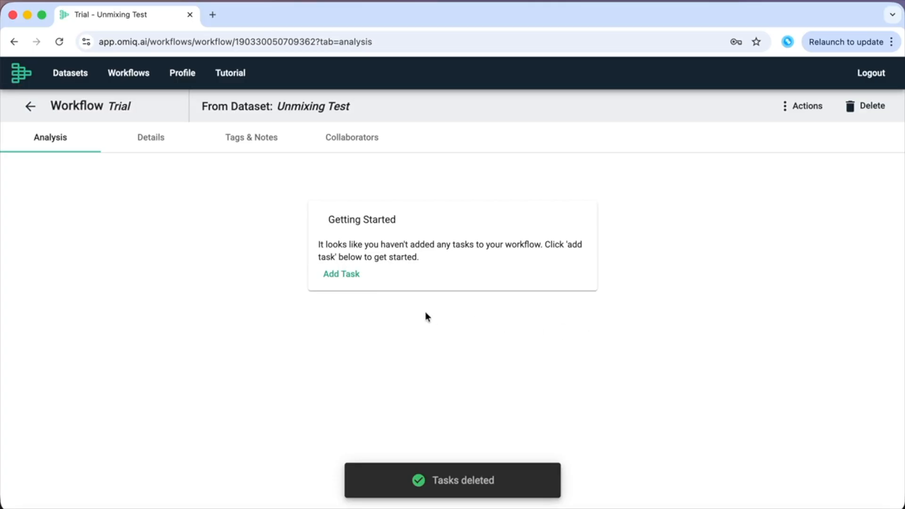
- Add a Spectral Unmixing task as the first task of the empty workflow and return to the workflow tree
click(353, 281)
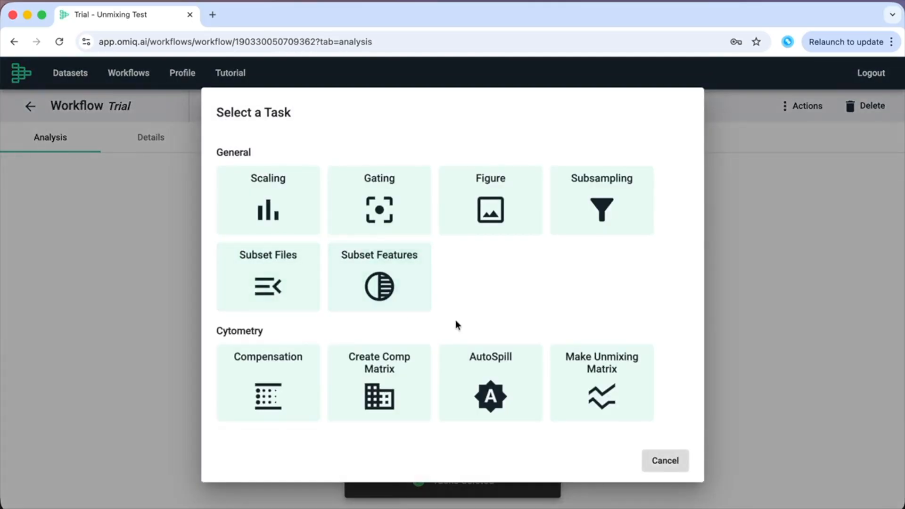
scroll(455, 325, down, 3)
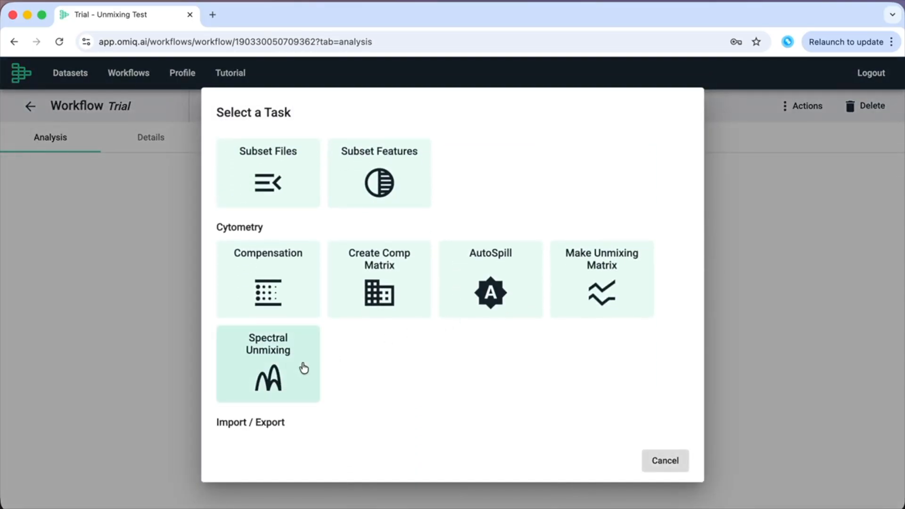
click(304, 368)
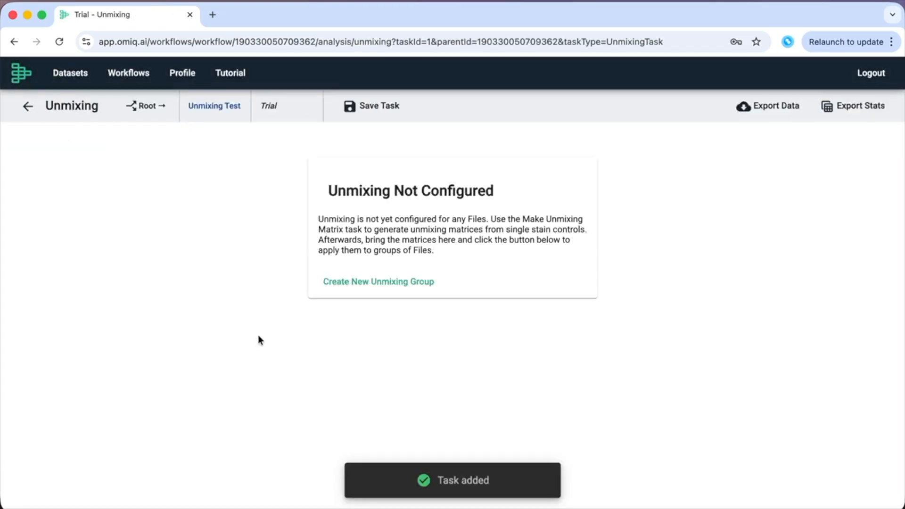
click(27, 107)
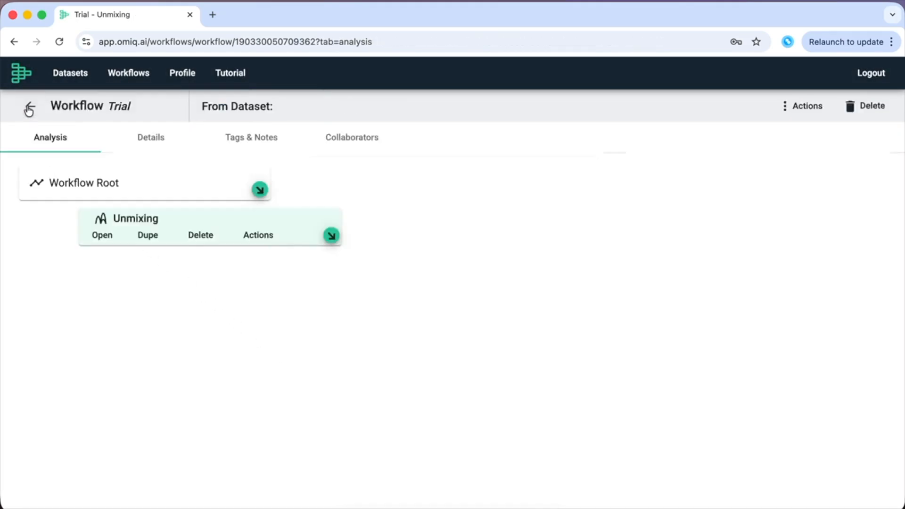
- Add a Scaling task under the Workflow Root, look over its default feature scales and return to the workflow tree
click(261, 190)
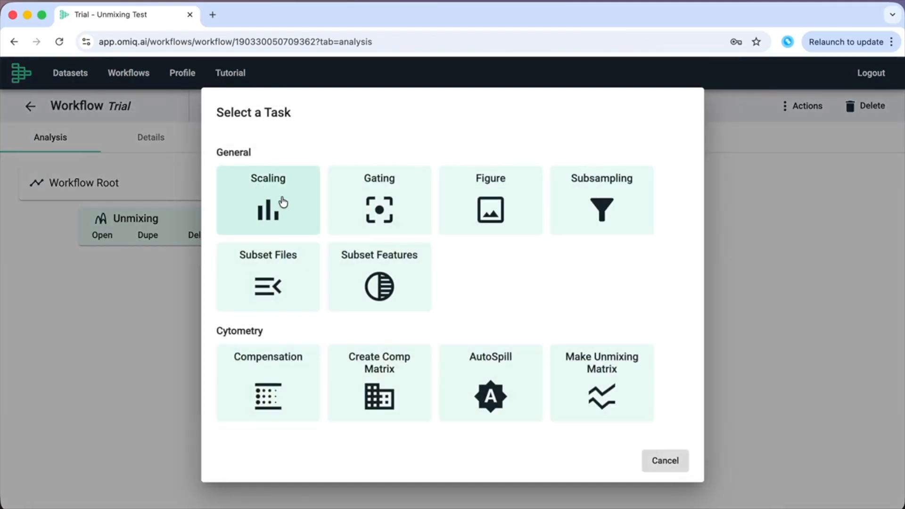
click(293, 211)
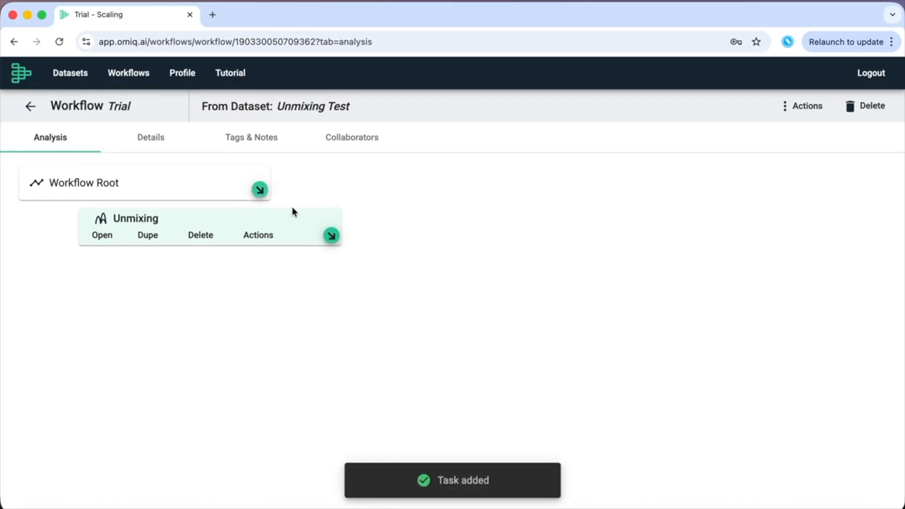
scroll(285, 326, down, 3)
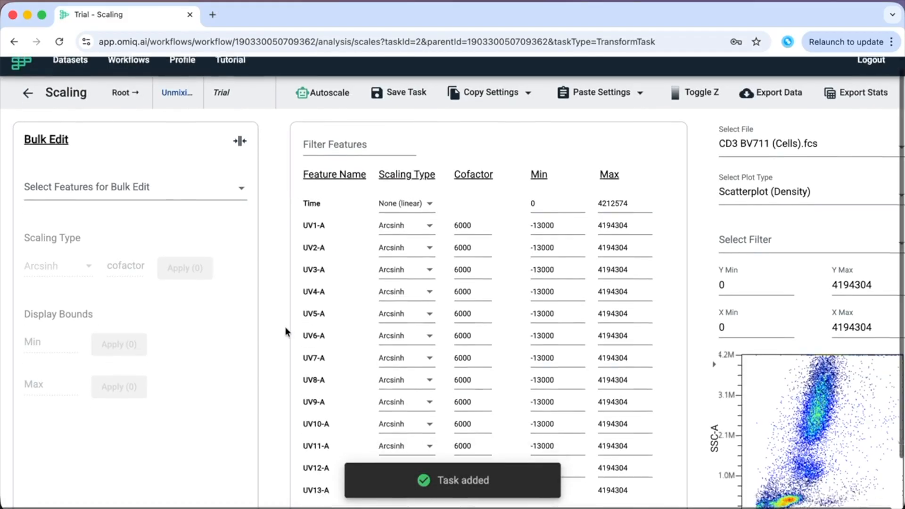
scroll(285, 326, up, 3)
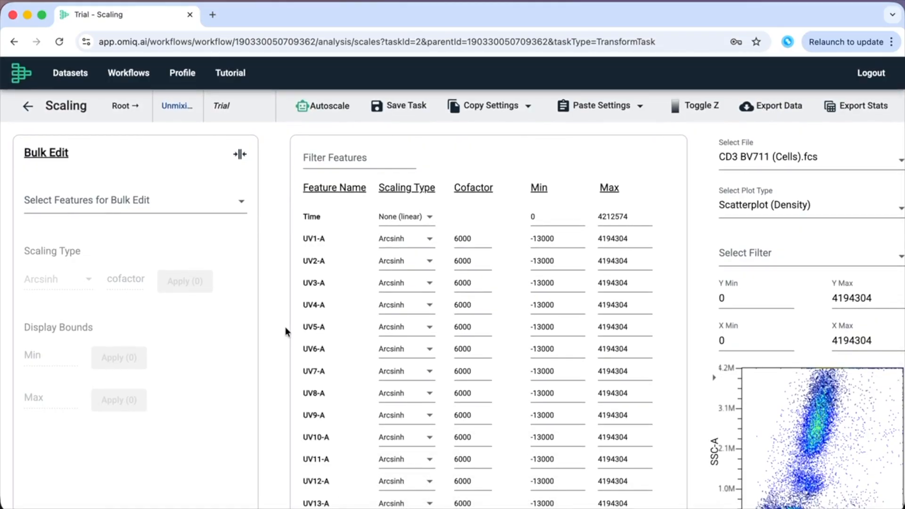
click(29, 111)
- Add a Make Unmixing Matrix task under Scaling and enlarge its work area by narrowing the gate tree and closing the plot settings
click(331, 282)
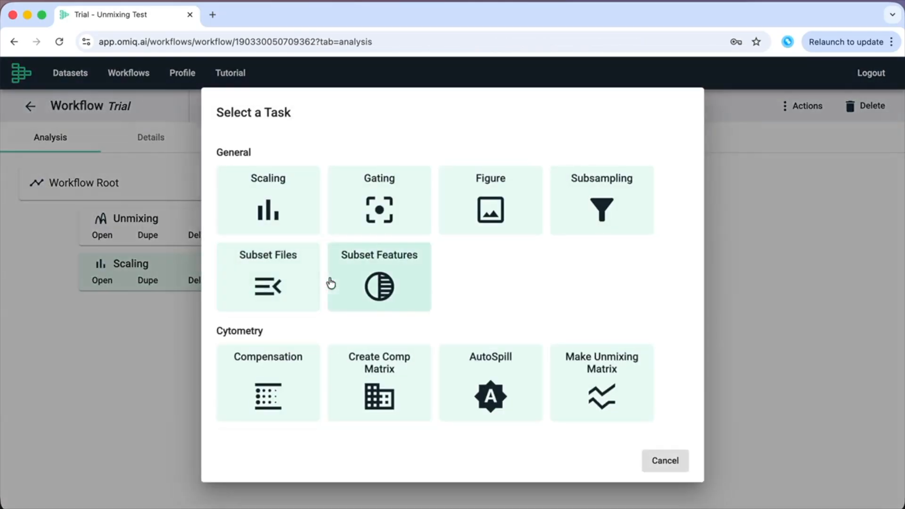
scroll(400, 309, down, 2)
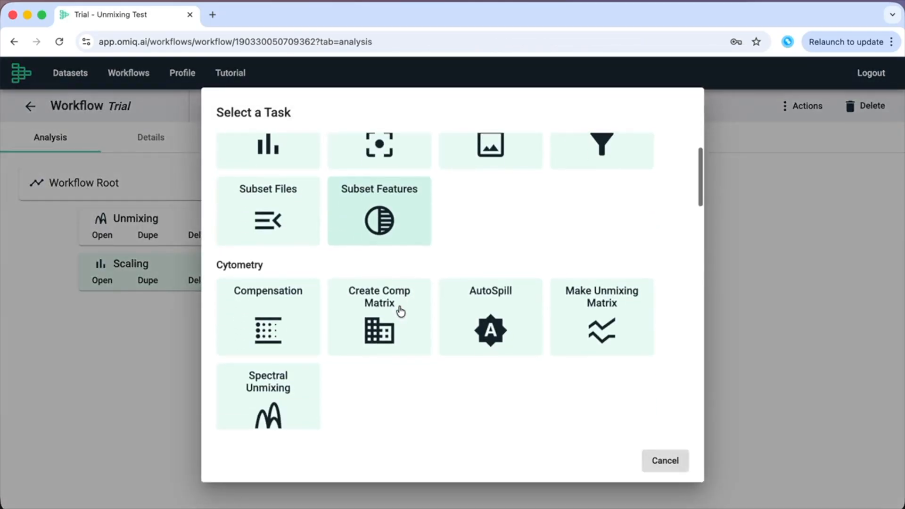
click(586, 327)
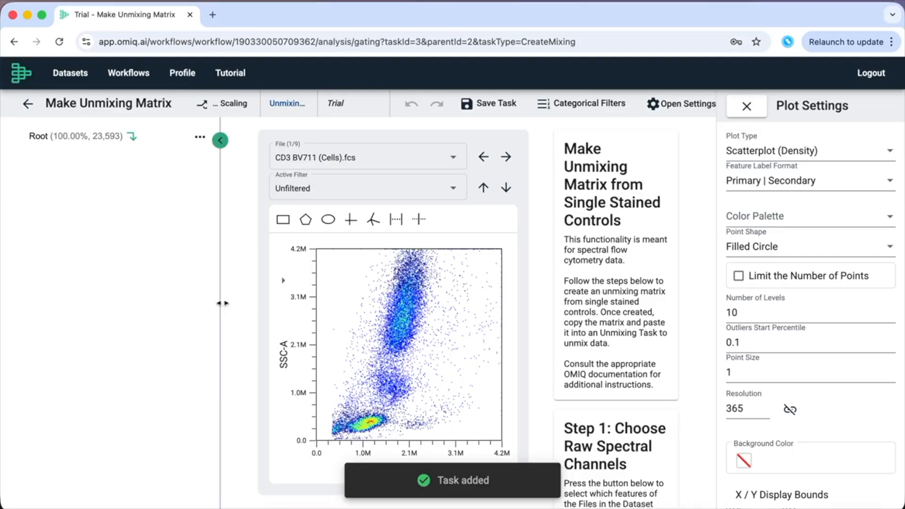
drag(221, 303, 149, 302)
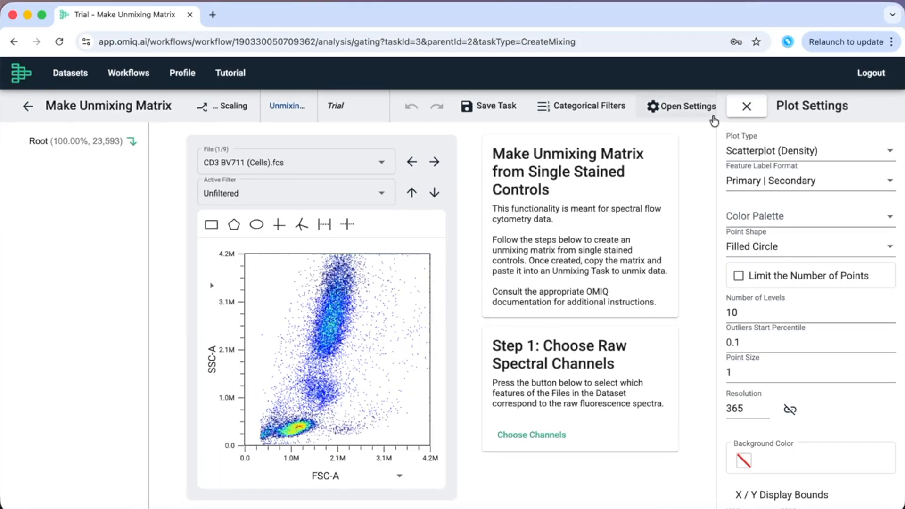
click(747, 106)
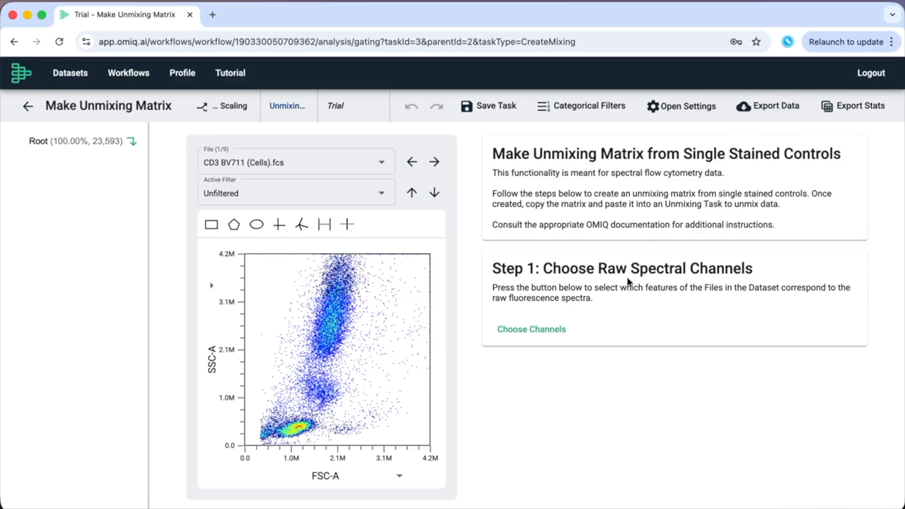
- Review the preselected channel list and submit the 64 fluorescence channels, without FSC and SSC, as the raw spectral channels
click(559, 334)
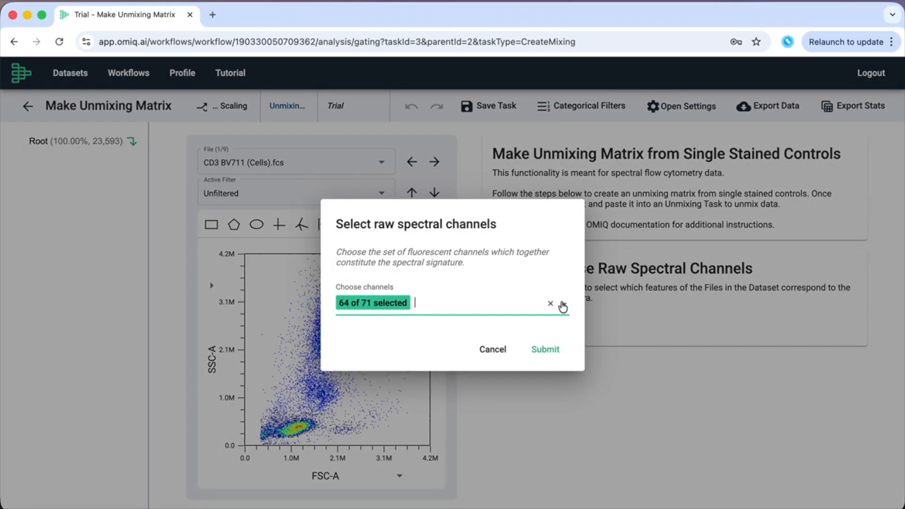
click(563, 306)
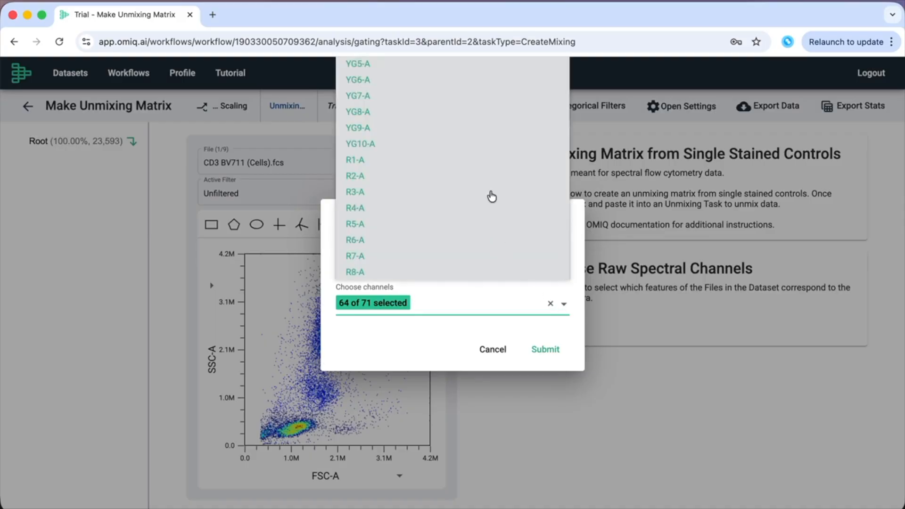
scroll(490, 196, up, 3)
scroll(491, 196, up, 6)
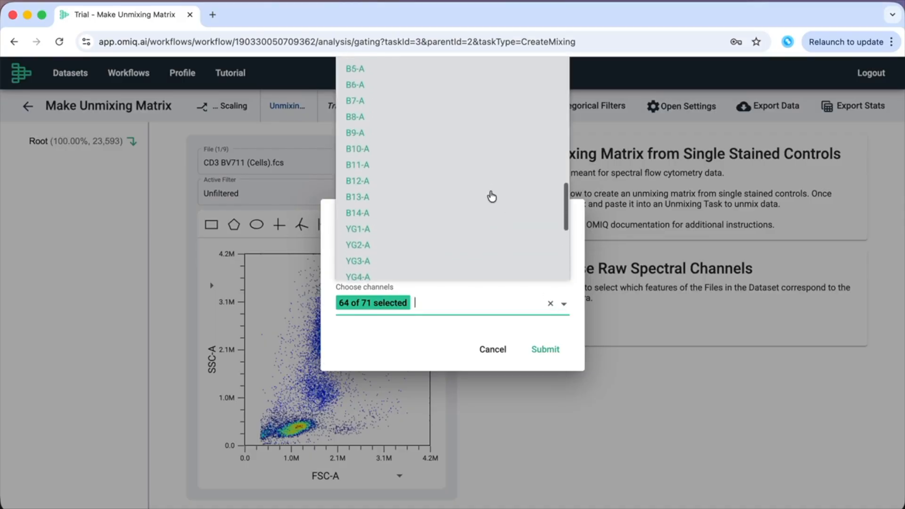
scroll(492, 197, up, 3)
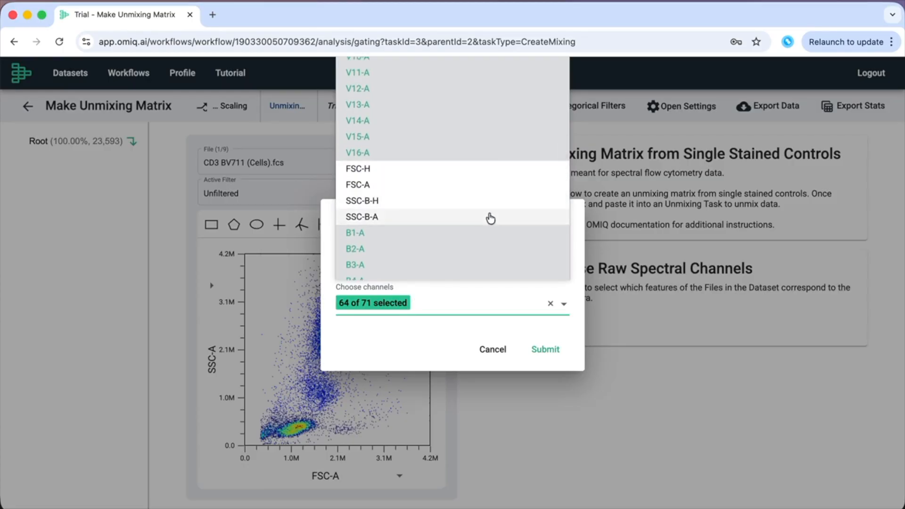
scroll(501, 175, up, 6)
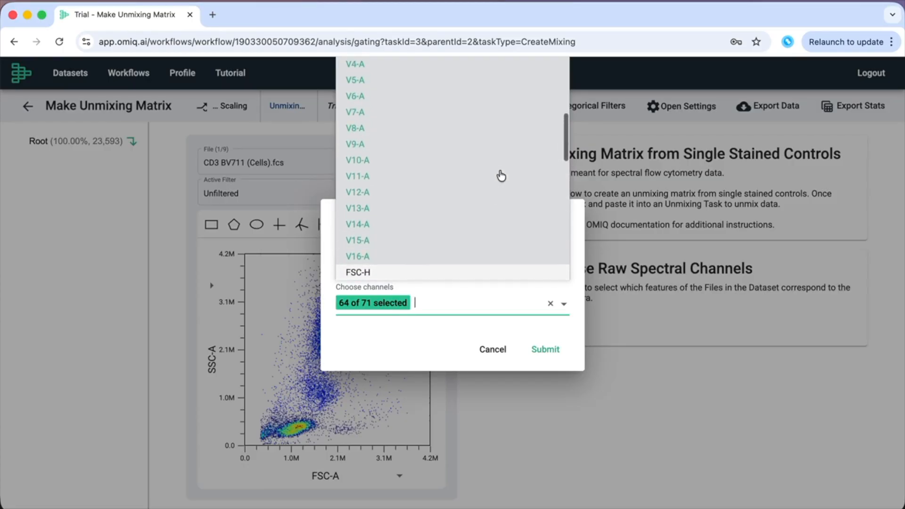
scroll(501, 175, up, 1)
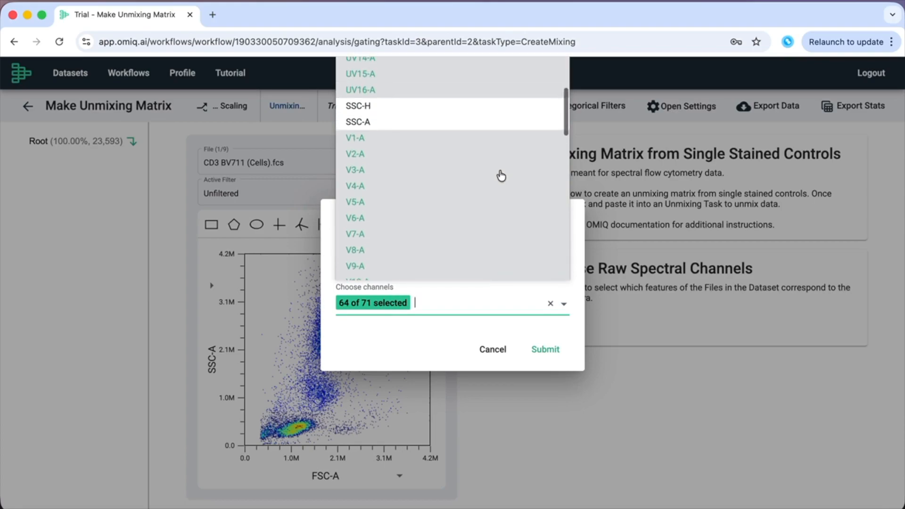
click(460, 336)
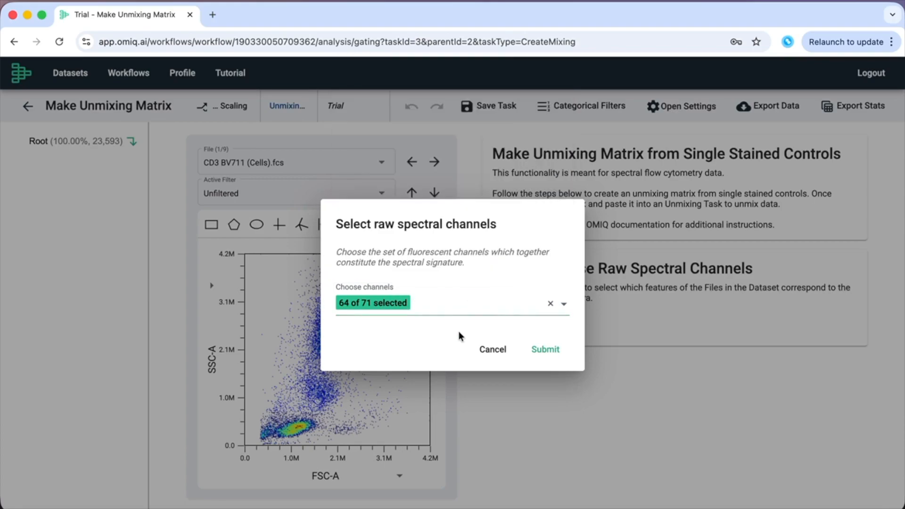
click(549, 349)
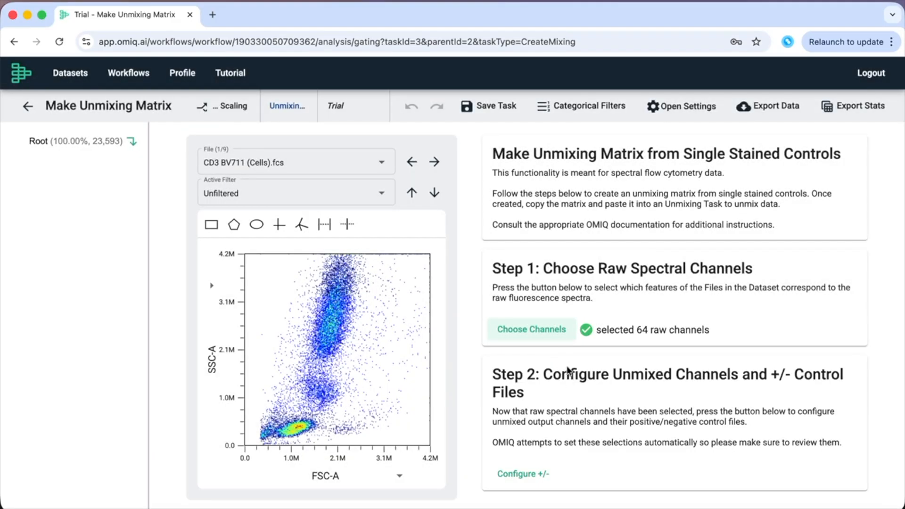
- Start configuring the +/- controls with the seven single-stain files and Unstained (Cells).fcs, leaving out Multicolor.fcs
click(541, 477)
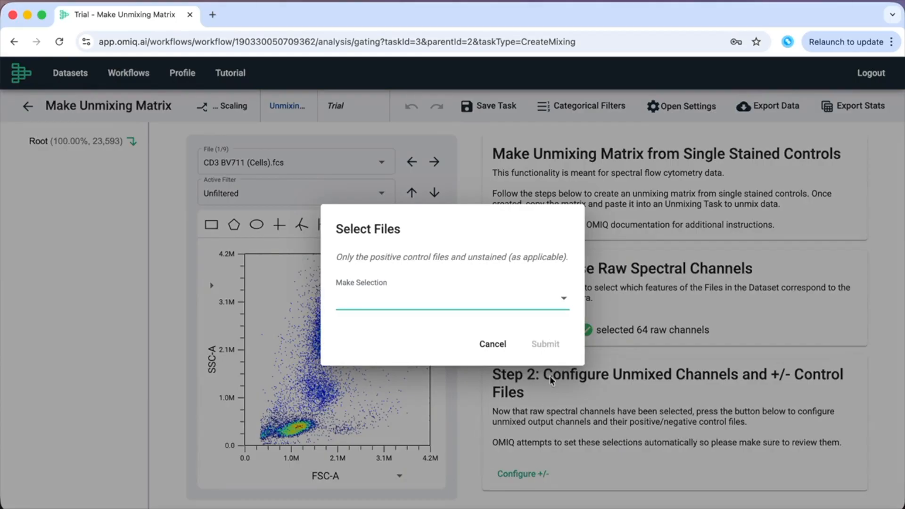
click(560, 304)
click(353, 317)
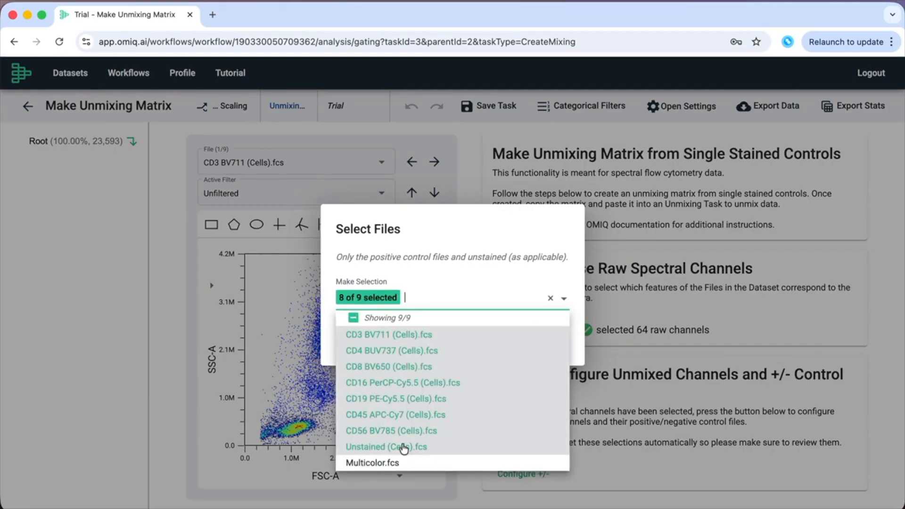
click(572, 326)
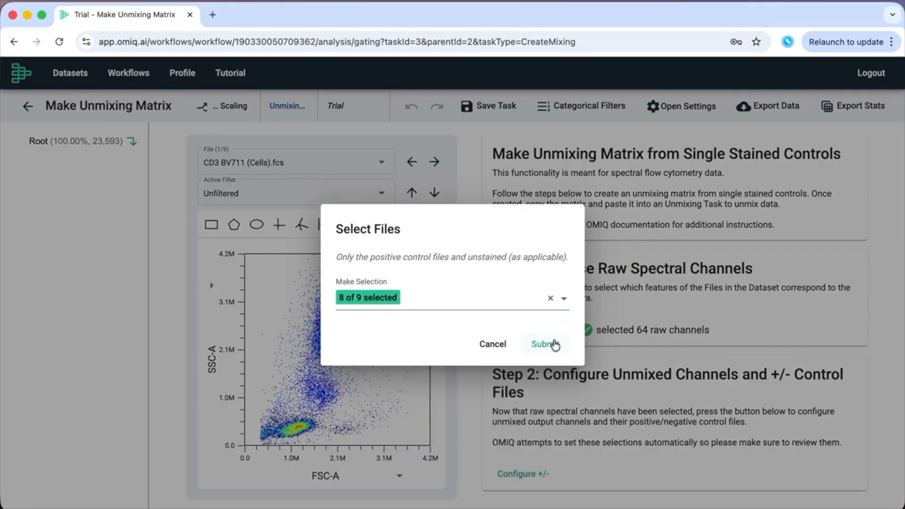
click(552, 343)
- Review the output names and the negative and positive file assigned to each fluorophore, and submit the control configuration without changes
scroll(514, 341, left, 2)
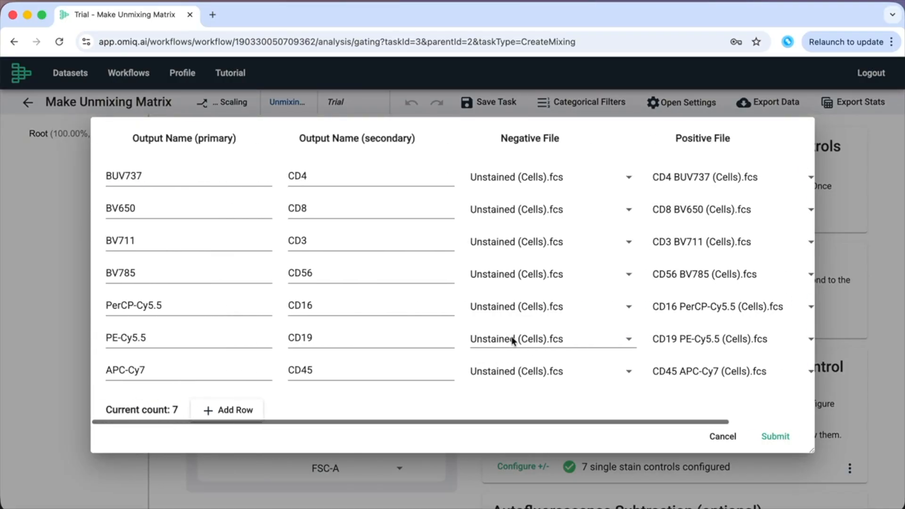
click(627, 179)
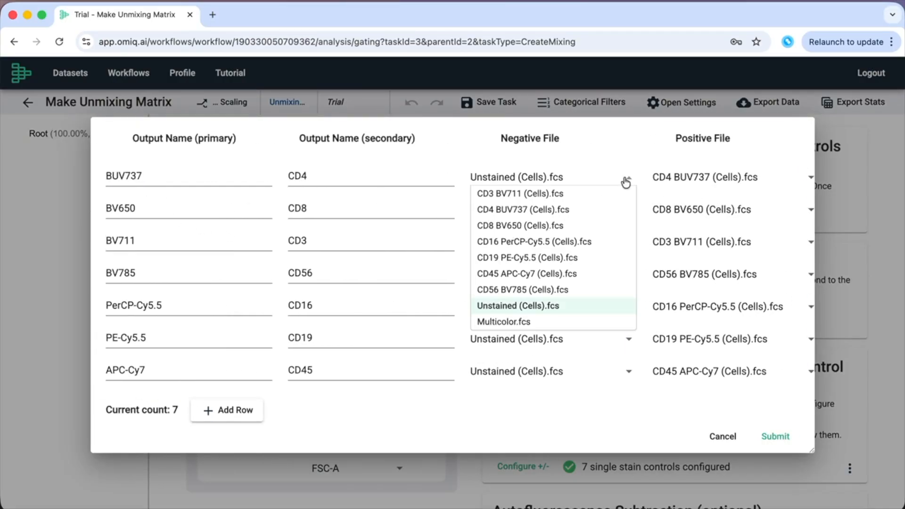
click(655, 155)
scroll(658, 169, right, 2)
click(745, 179)
click(745, 179)
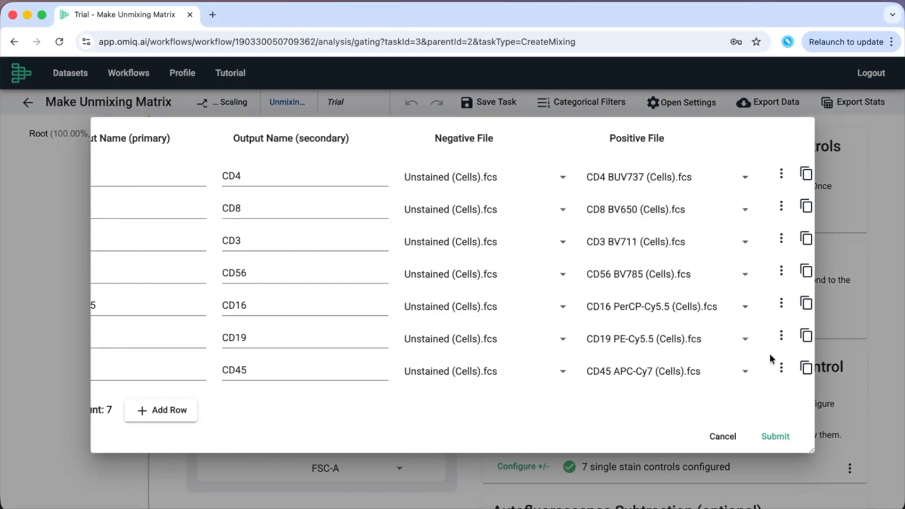
click(775, 436)
scroll(657, 433, down, 2)
scroll(656, 432, up, 2)
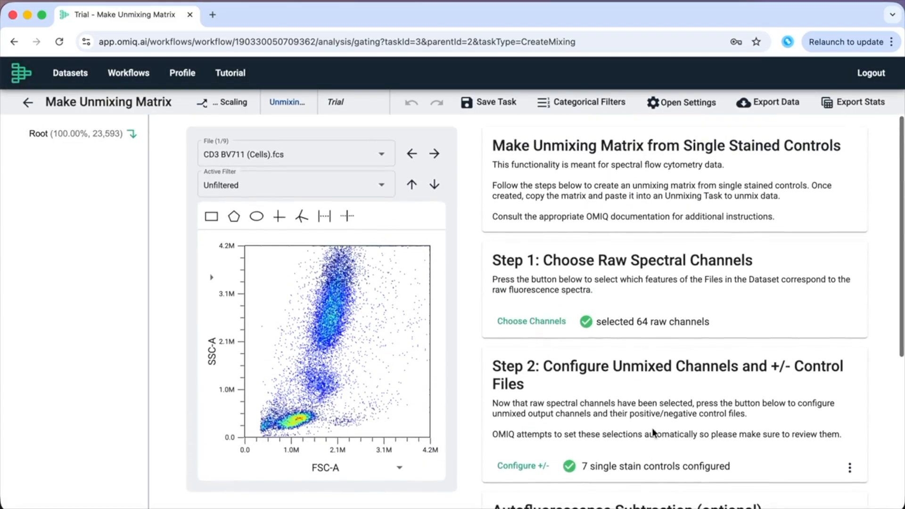
- On Unstained (Cells).fcs, draw a polygon gate around the low-scatter cluster, about 0.7M–1.7M FSC-A and 0.1M–0.7M SSC-A, and name it Lymphocyte AF
click(380, 156)
click(347, 283)
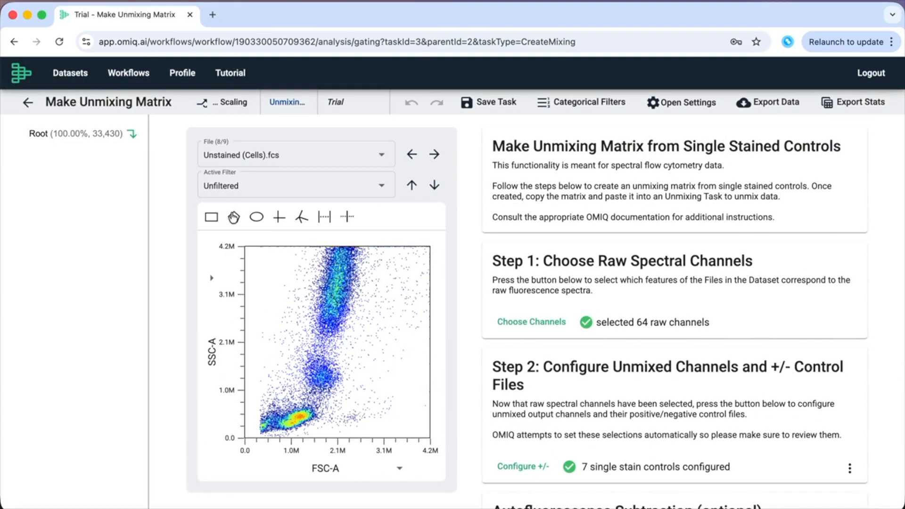
click(234, 216)
click(275, 427)
click(282, 409)
click(301, 404)
click(321, 405)
click(320, 416)
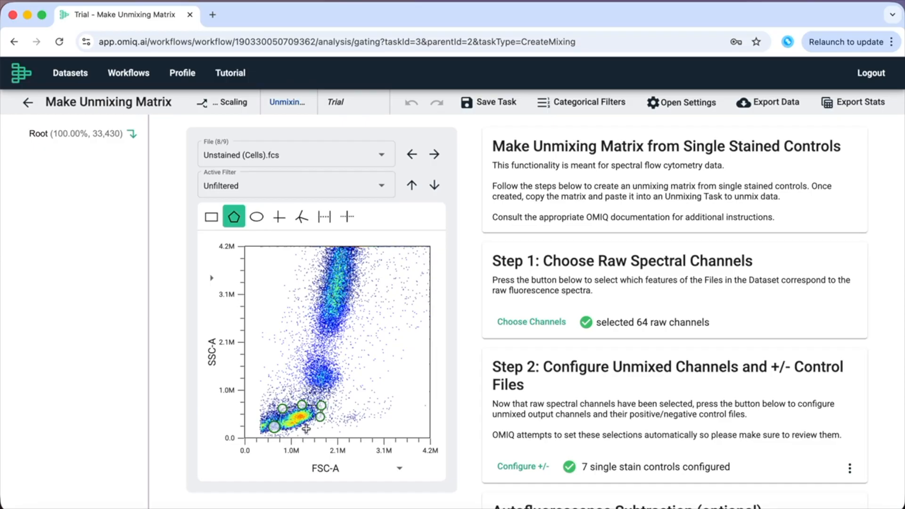
click(305, 428)
click(284, 432)
click(275, 428)
text(Lymphocyte AF)
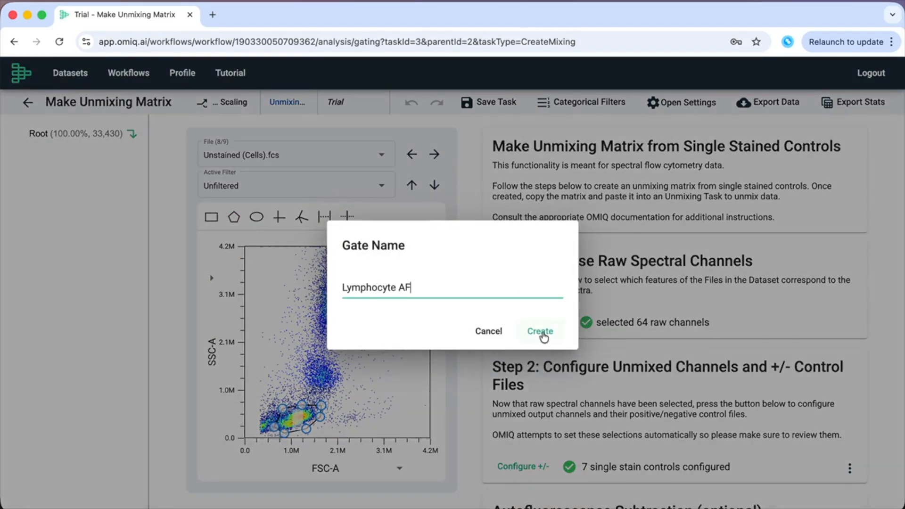
click(542, 333)
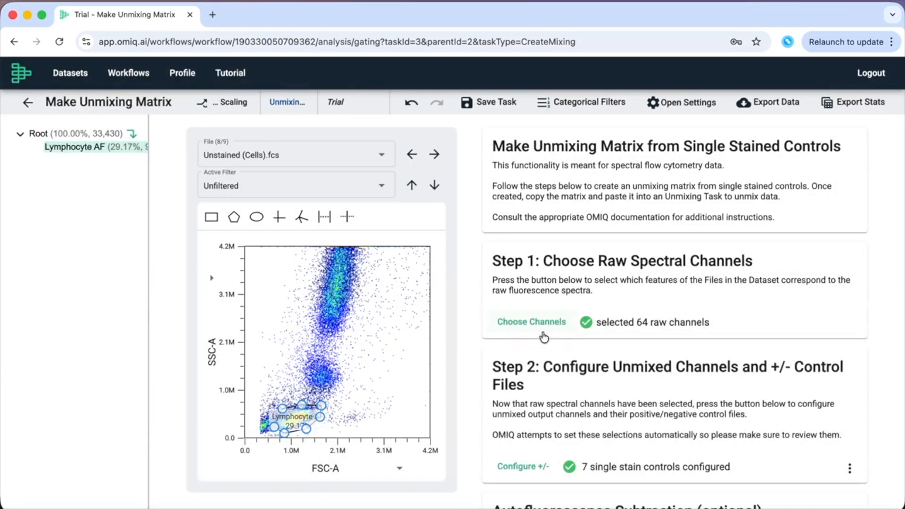
- Activate the Lymphocyte AF gate as the filter and add it as an autofluorescence subtraction channel with Unstained (Cells).fcs as reference file
right_click(95, 144)
click(145, 155)
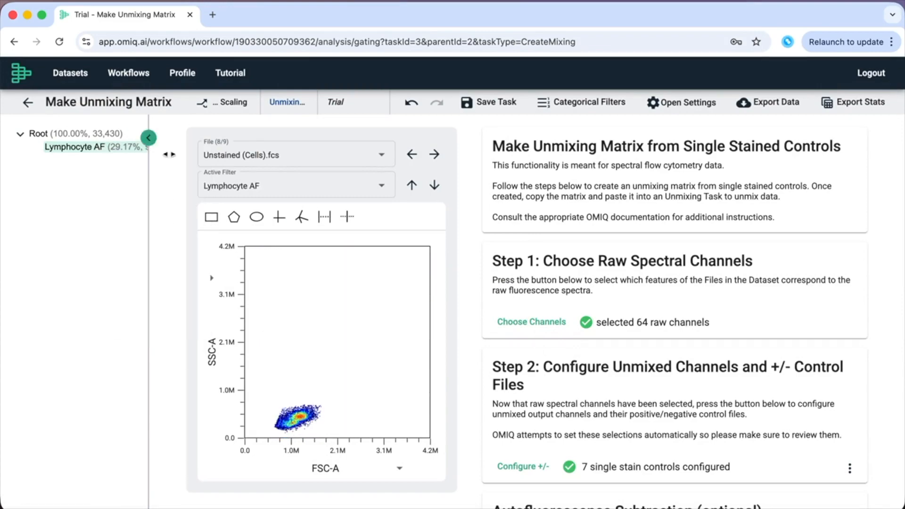
scroll(571, 347, down, 4)
click(520, 397)
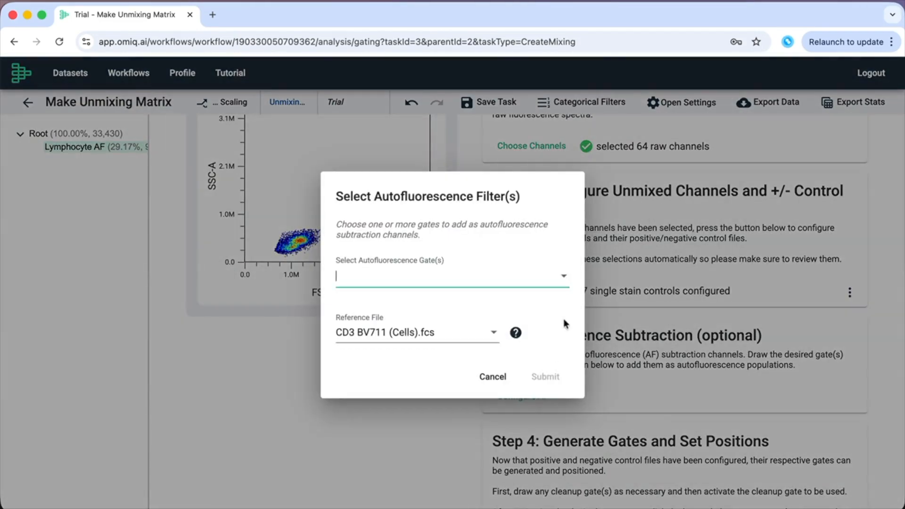
click(565, 280)
click(513, 312)
click(492, 340)
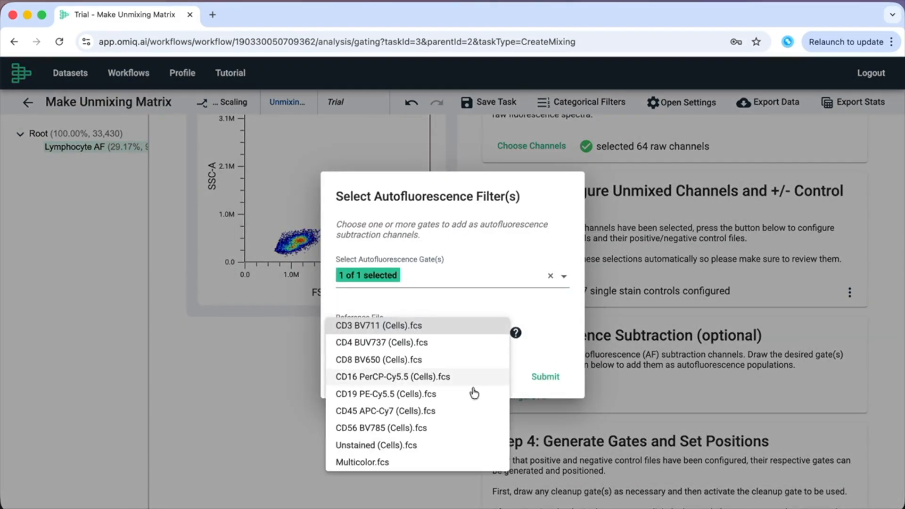
click(447, 448)
click(543, 376)
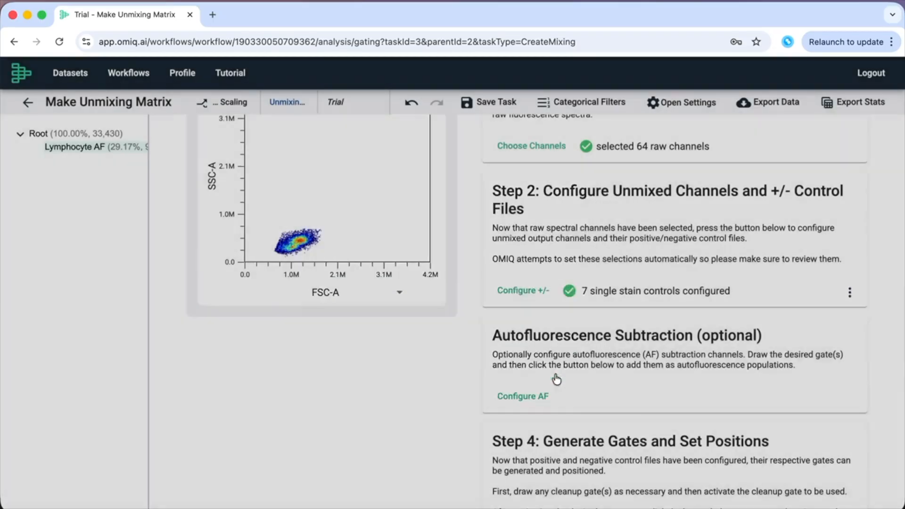
- Show Multicolor.fcs unfiltered and move the Lymphocyte AF gate label off the low-scatter cluster into empty plot space
scroll(561, 377, down, 2)
scroll(384, 251, up, 5)
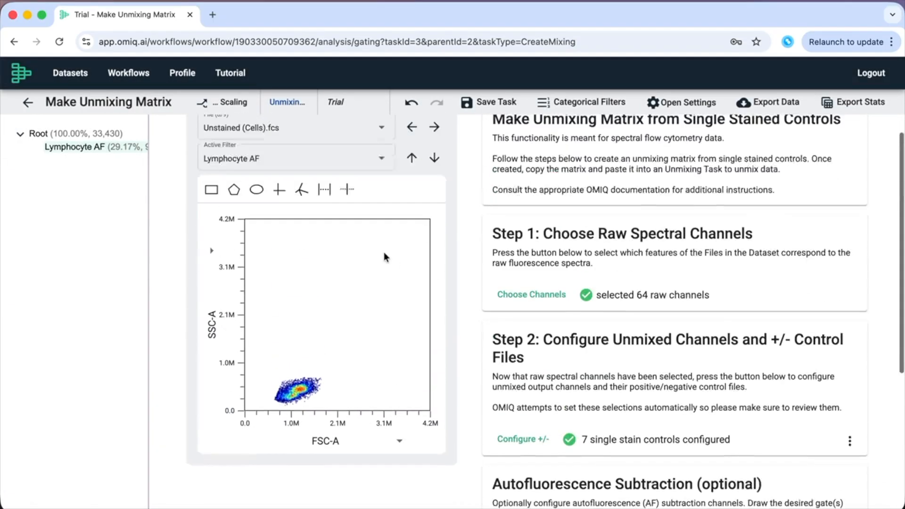
click(382, 155)
click(333, 410)
click(126, 136)
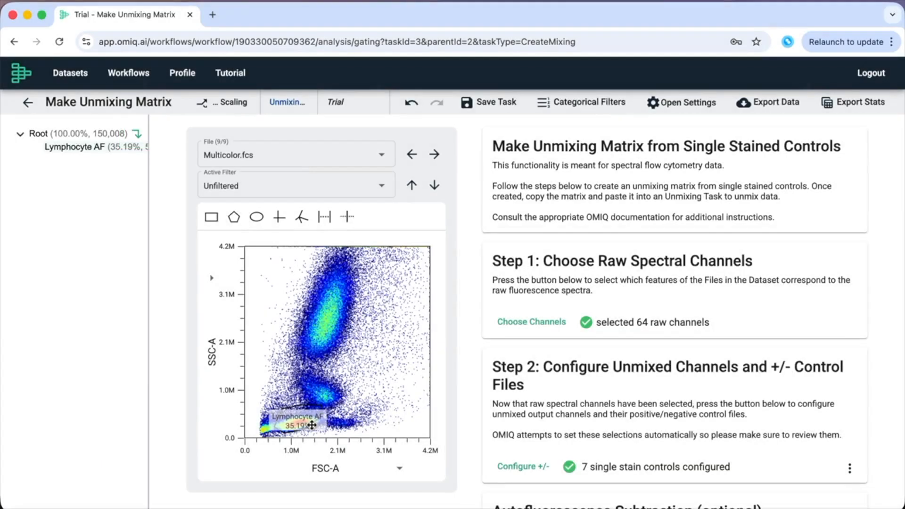
drag(312, 426, 409, 430)
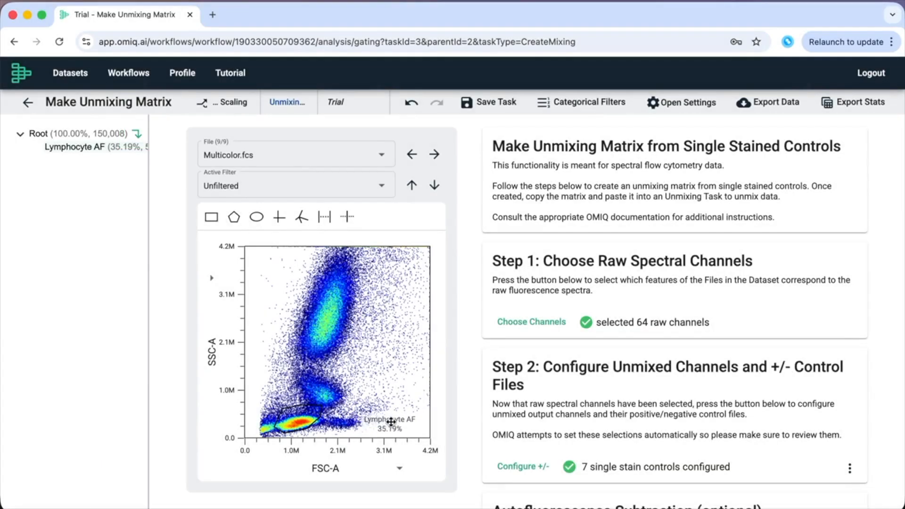
- On Multicolor.fcs, draw a polygon gate around the low-scatter cluster, about 0.6M–1.7M FSC-A and 0–0.6M SSC-A, and name it Lymphocytes
click(234, 217)
click(272, 432)
click(287, 409)
click(308, 409)
click(320, 413)
click(321, 423)
click(316, 429)
click(302, 436)
click(272, 432)
text(Lymphocytes)
key(Return)
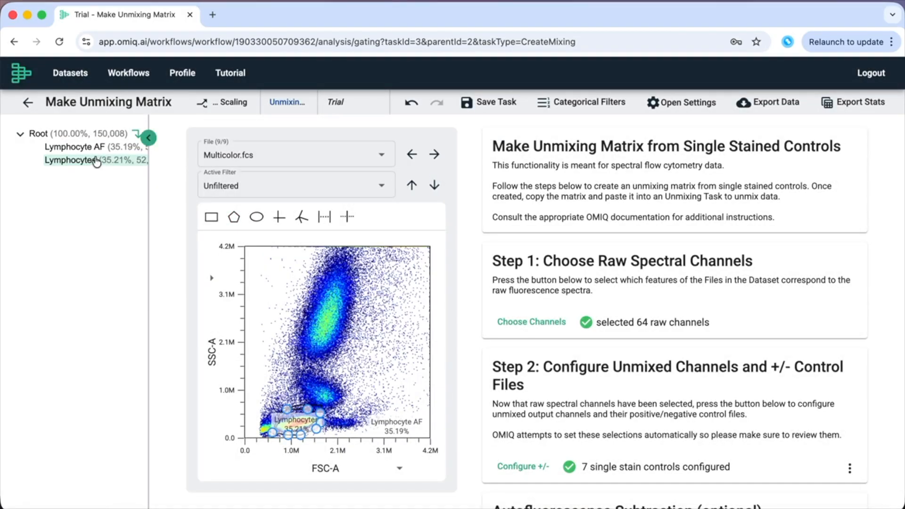
- Activate the Lymphocytes gate as cleanup parent and generate the positive and negative control gates beneath it
click(95, 161)
scroll(554, 299, down, 5)
click(541, 496)
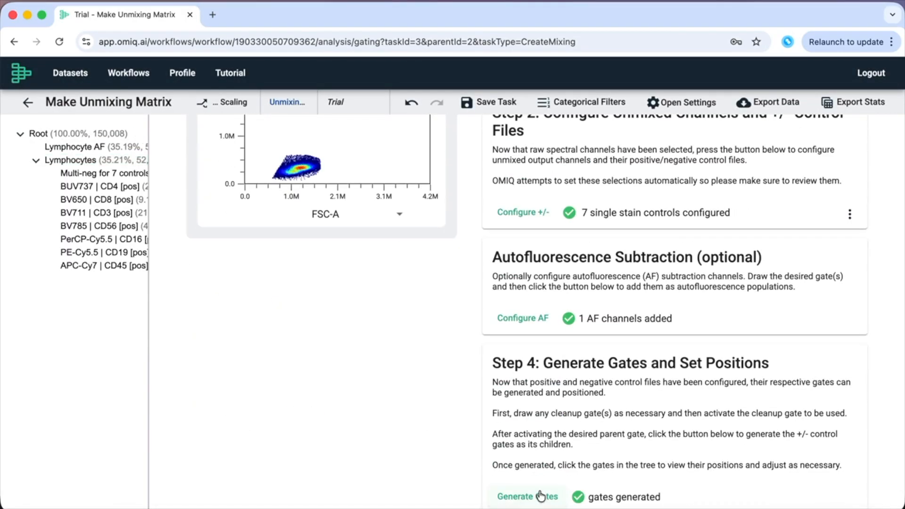
- Widen the gate tree and position the BUV737 | CD4, BV650 | CD8 and BV711 | CD3 positive gates over their positive histogram peaks
scroll(552, 371, up, 10)
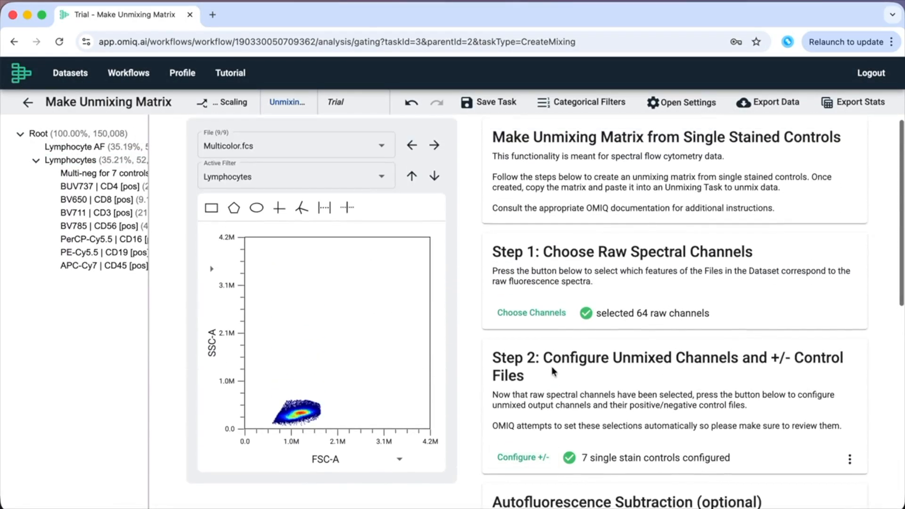
drag(148, 298, 183, 303)
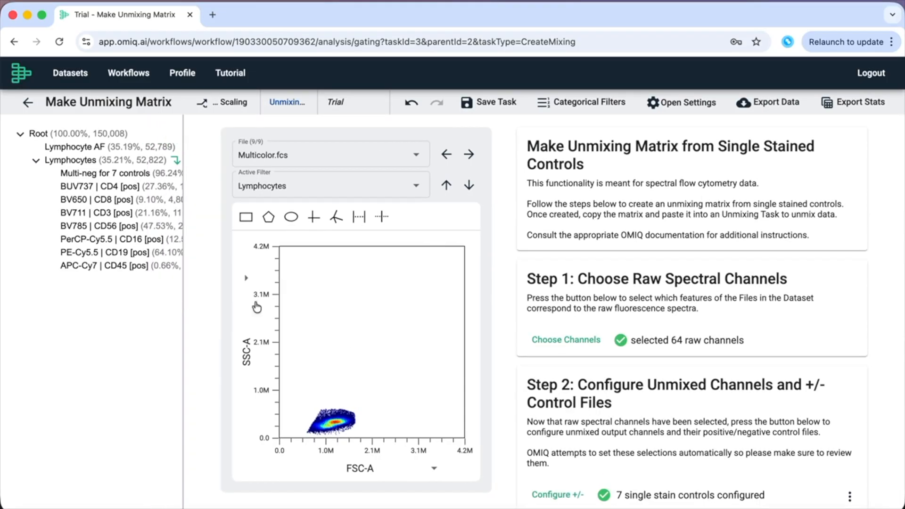
click(141, 190)
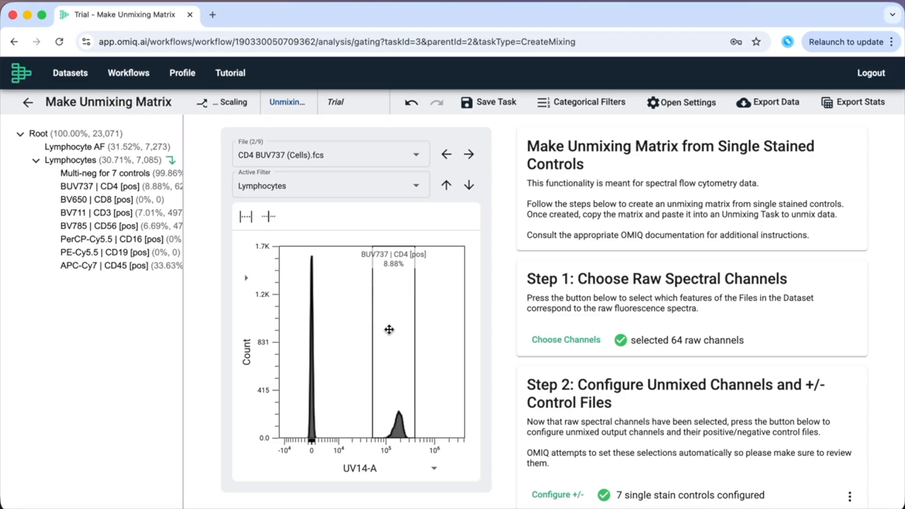
click(123, 200)
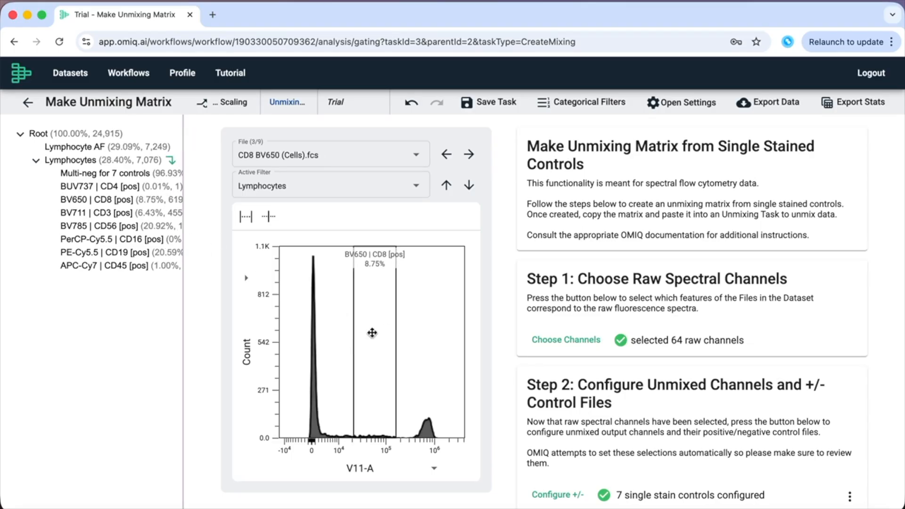
click(114, 212)
drag(368, 339, 393, 344)
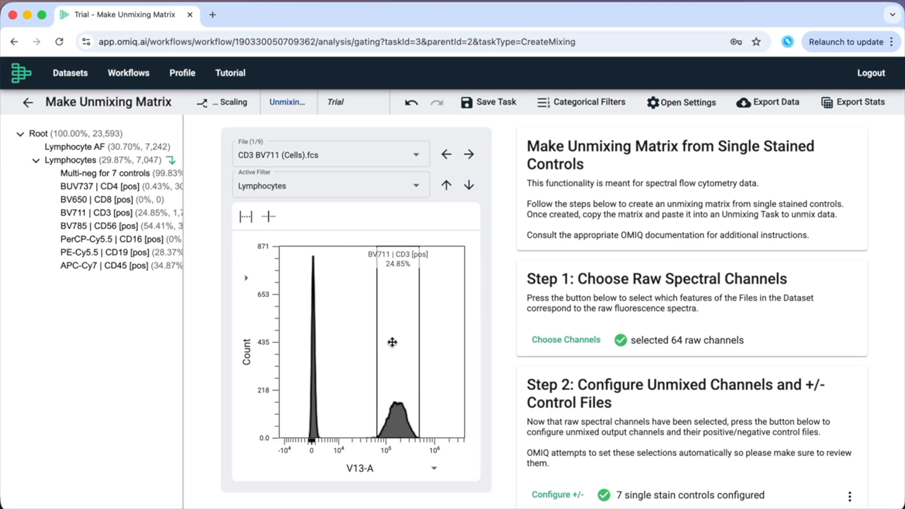
- Check the BV785 | CD56 positive gate and shift the PerCP-Cy5.5 | CD16 positive gate to lower intensity over its B9-A population
click(126, 227)
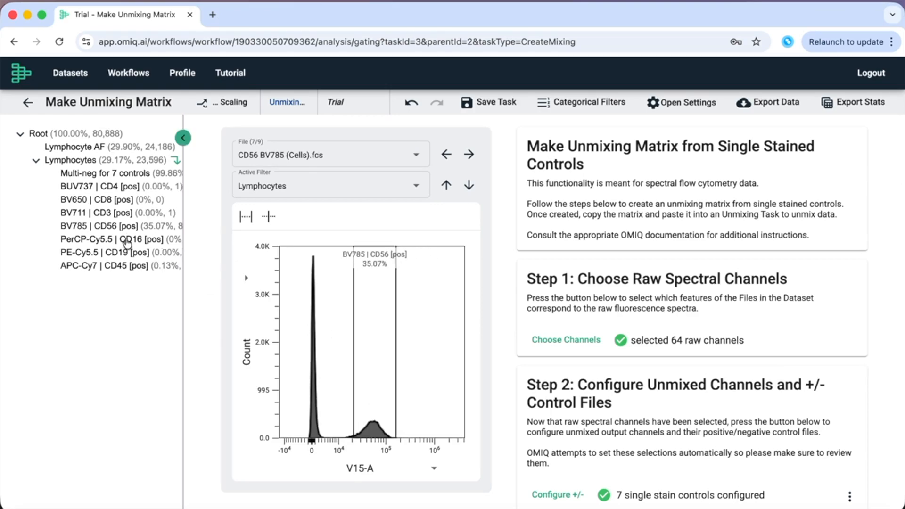
click(127, 241)
drag(374, 359, 356, 360)
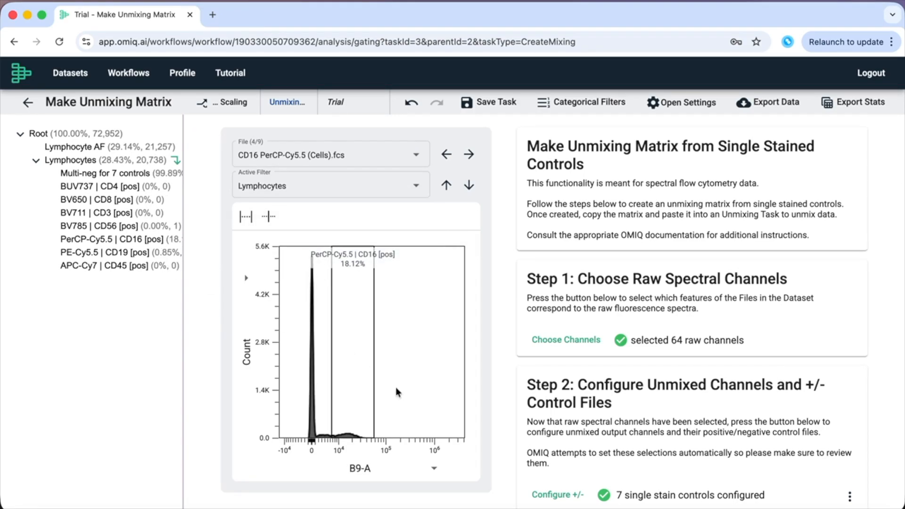
- Examine the CD16 PerCP-Cy5.5 (Cells).fcs histogram on other channels, including B8-A
click(434, 469)
scroll(399, 259, up, 3)
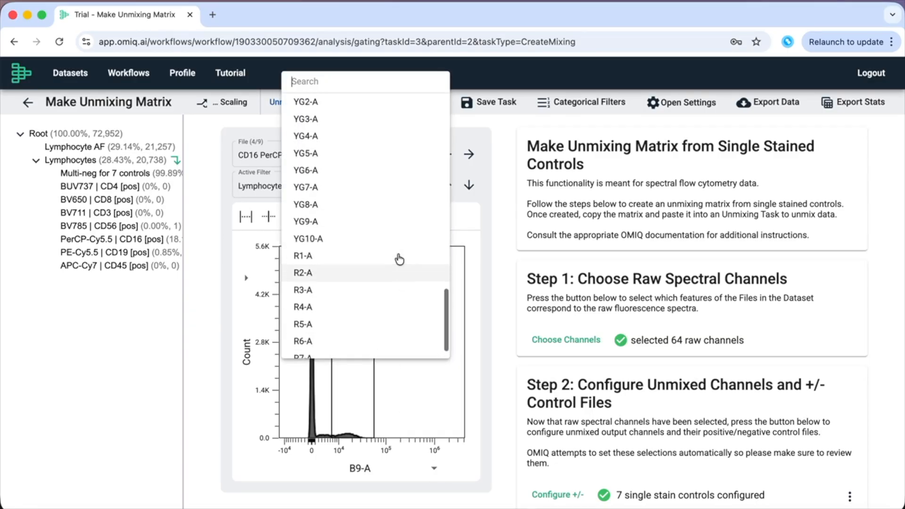
scroll(398, 236, down, 3)
scroll(398, 204, up, 6)
click(398, 205)
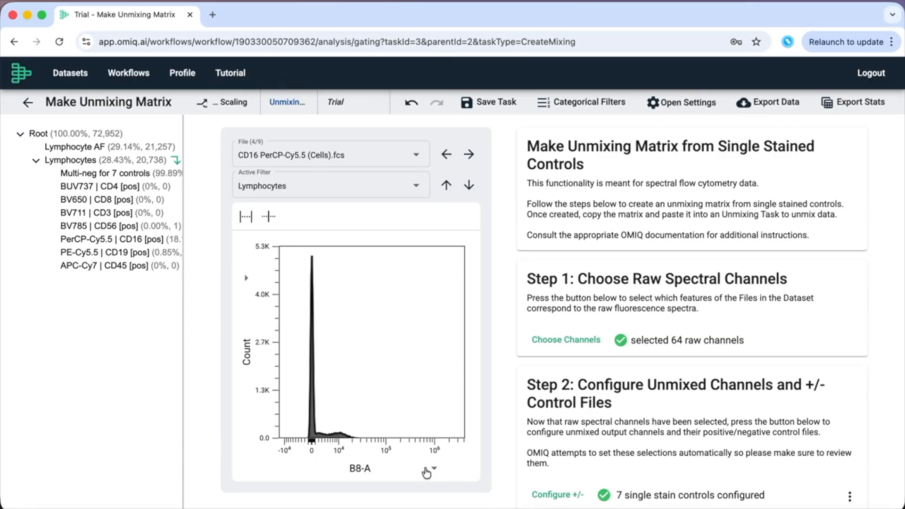
click(431, 468)
scroll(383, 307, up, 3)
click(364, 205)
- Position the PE-Cy5.5 | CD19 and APC-Cy7 | CD45 positive gates over their positive histogram peaks
click(124, 254)
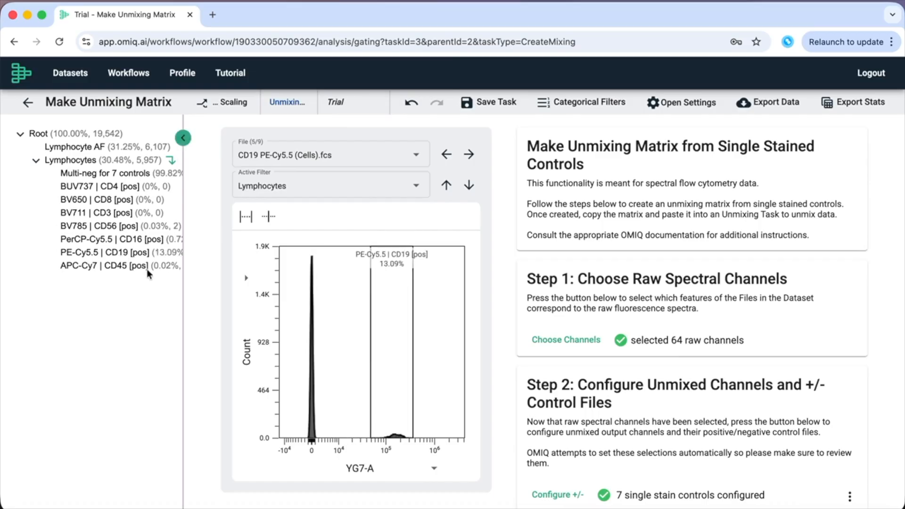
click(124, 265)
- Generate and copy the unmixing matrix, and save the Make Unmixing Matrix task
scroll(600, 410, down, 3)
scroll(600, 410, down, 10)
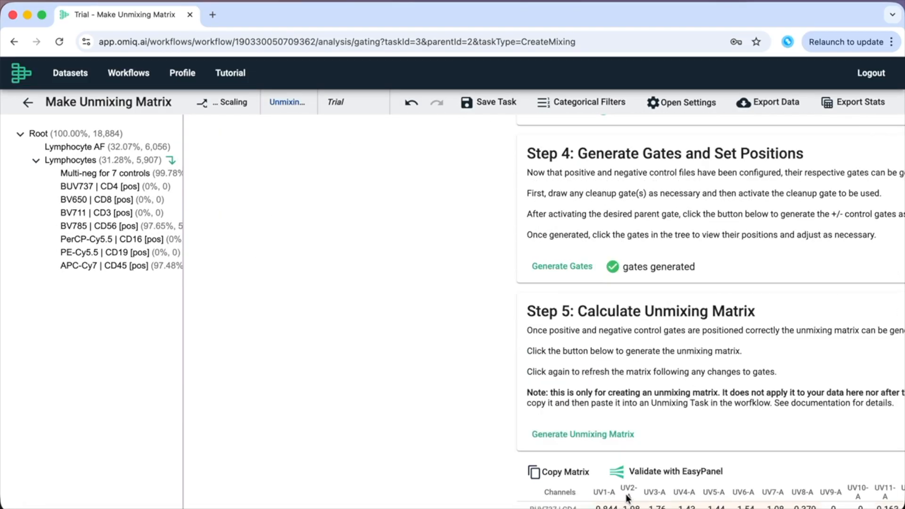
scroll(627, 497, down, 3)
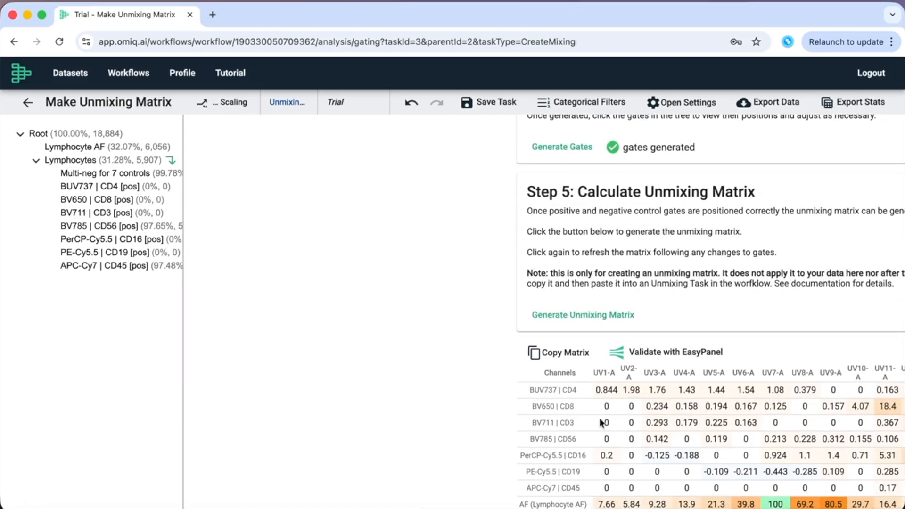
click(562, 359)
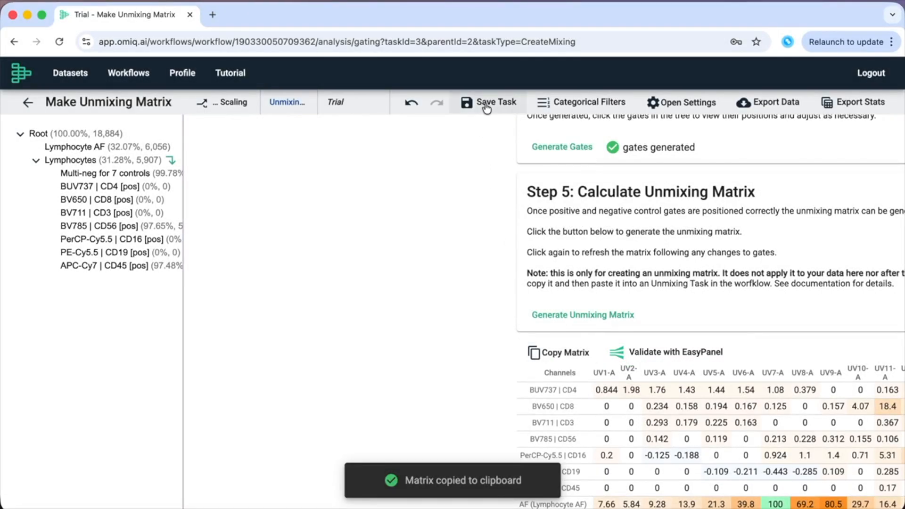
click(487, 108)
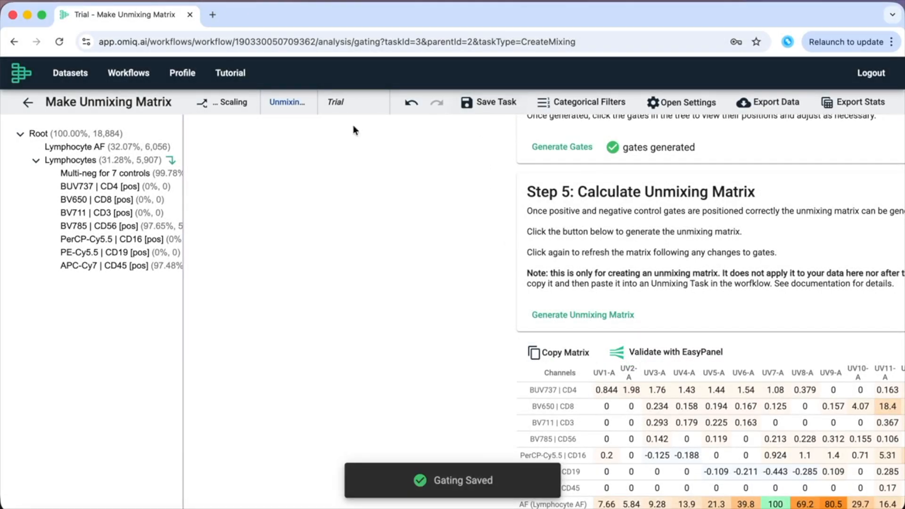
- Open the workflow's Unmixing task and create an unmixing group containing all nine files
click(30, 102)
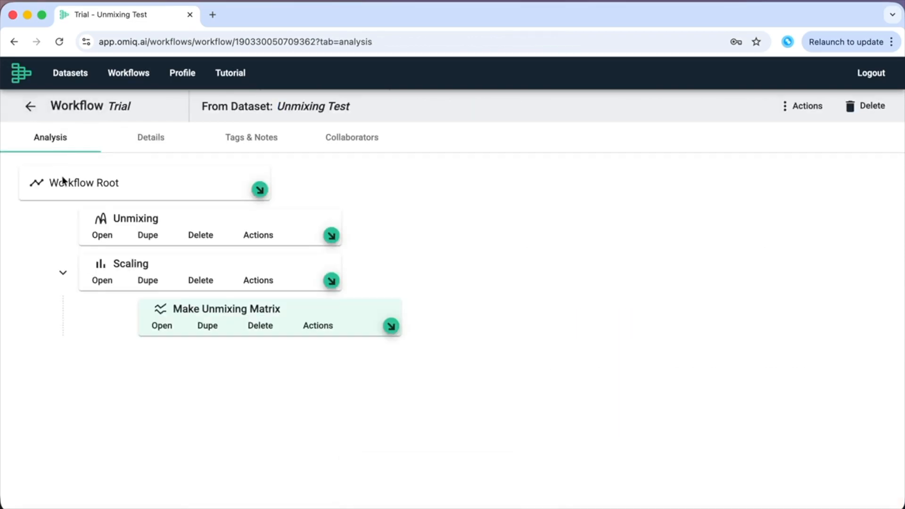
click(109, 235)
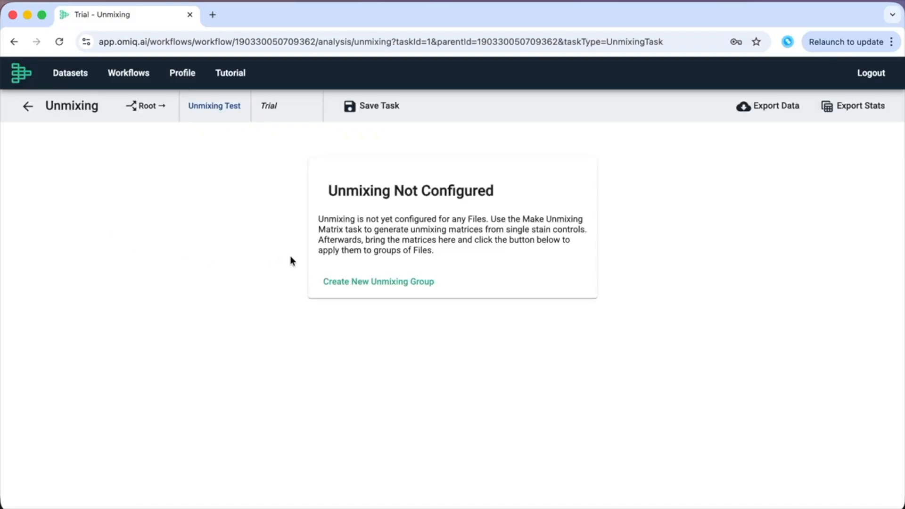
click(360, 281)
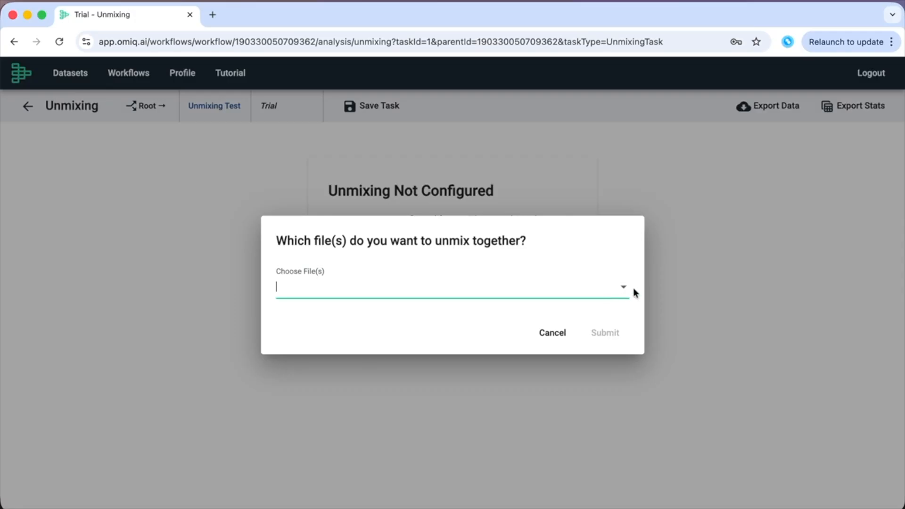
click(624, 288)
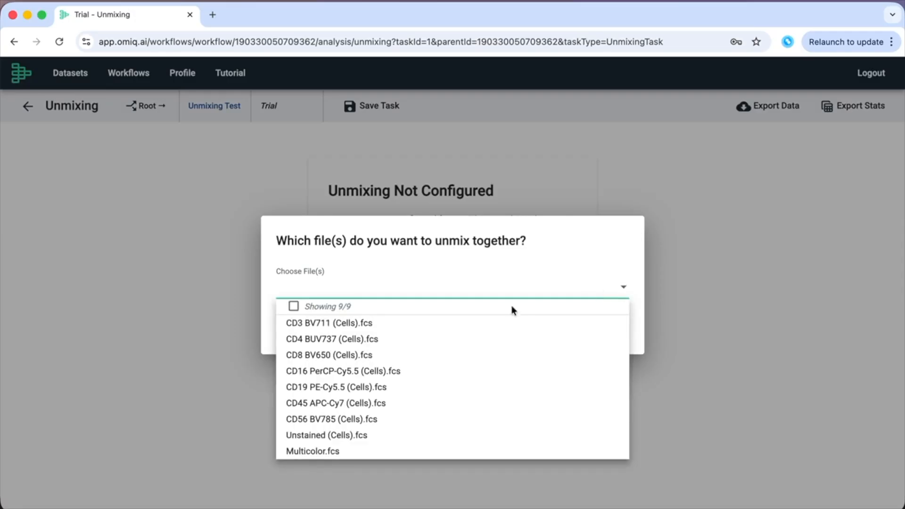
click(294, 307)
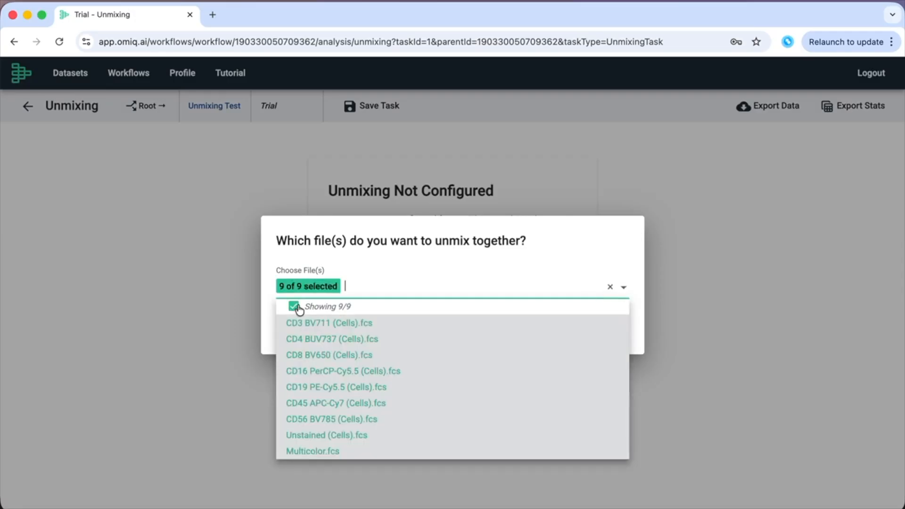
click(504, 249)
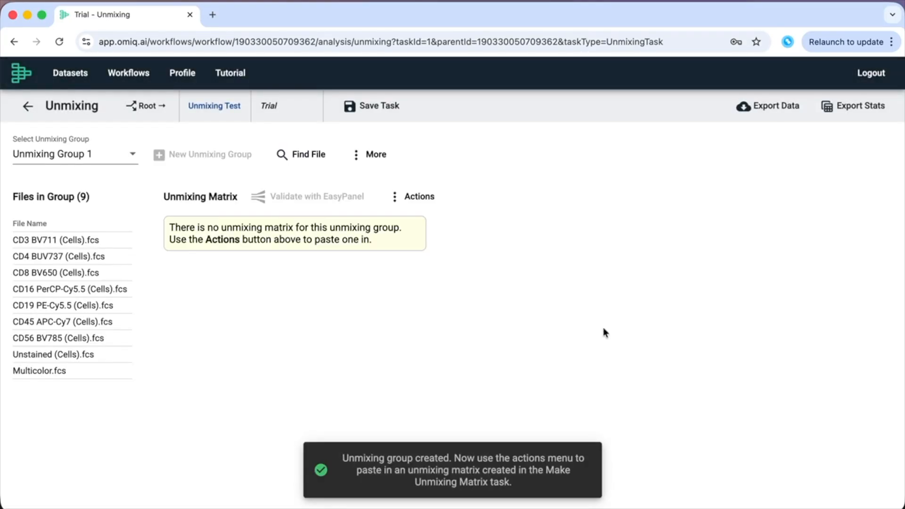
- Paste the copied unmixing matrix into Unmixing Group 1 and save the Unmixing task
click(422, 197)
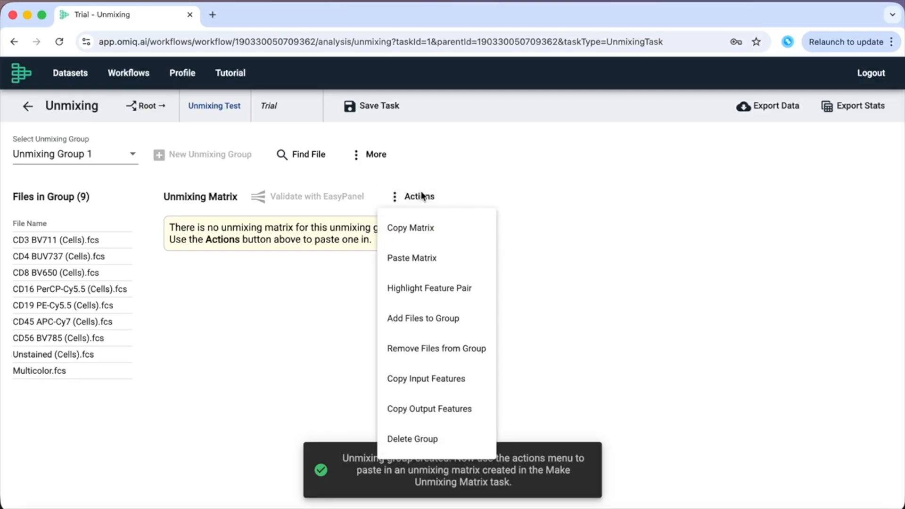
click(415, 257)
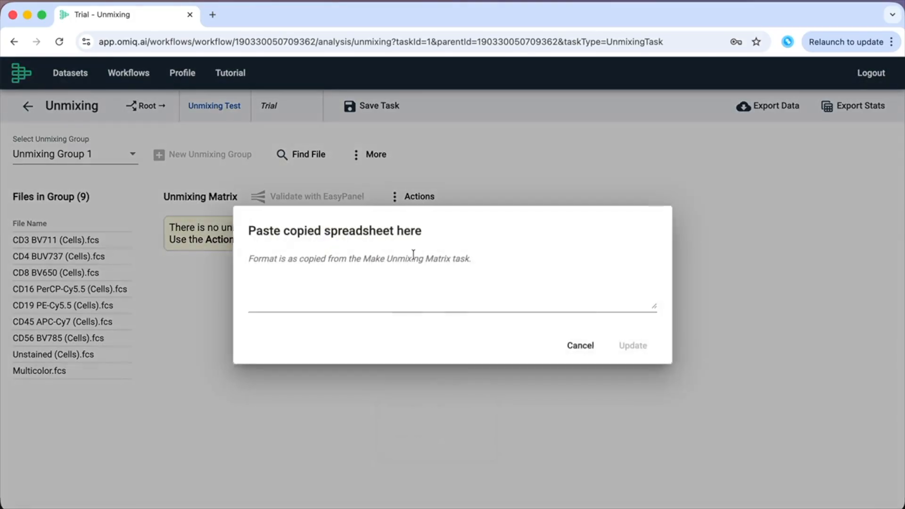
key(super+v)
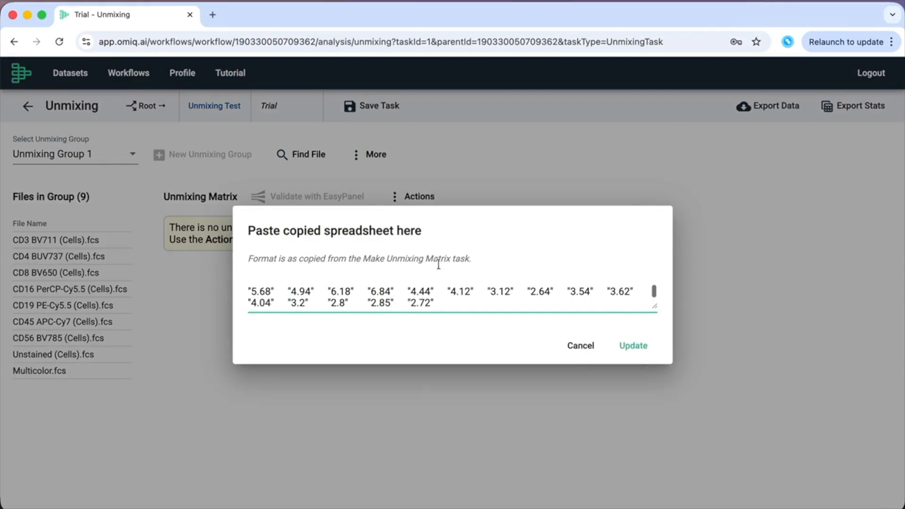
click(632, 344)
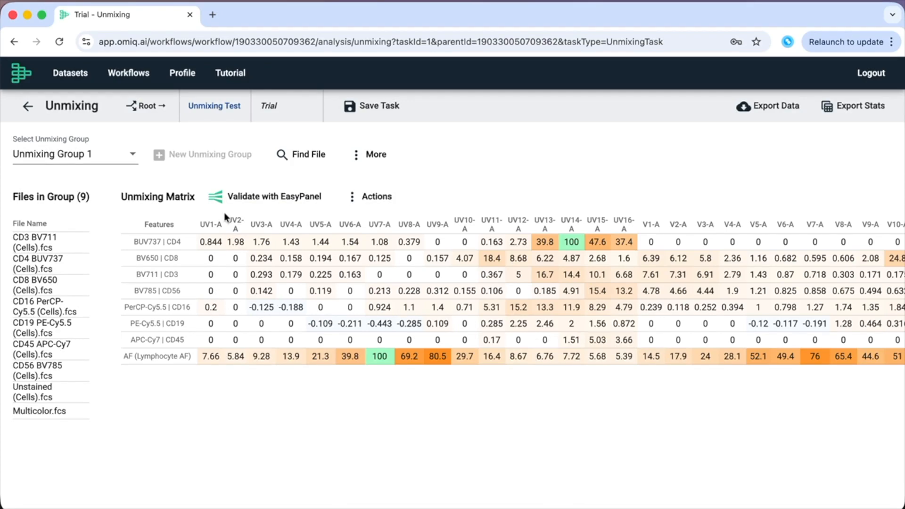
click(373, 110)
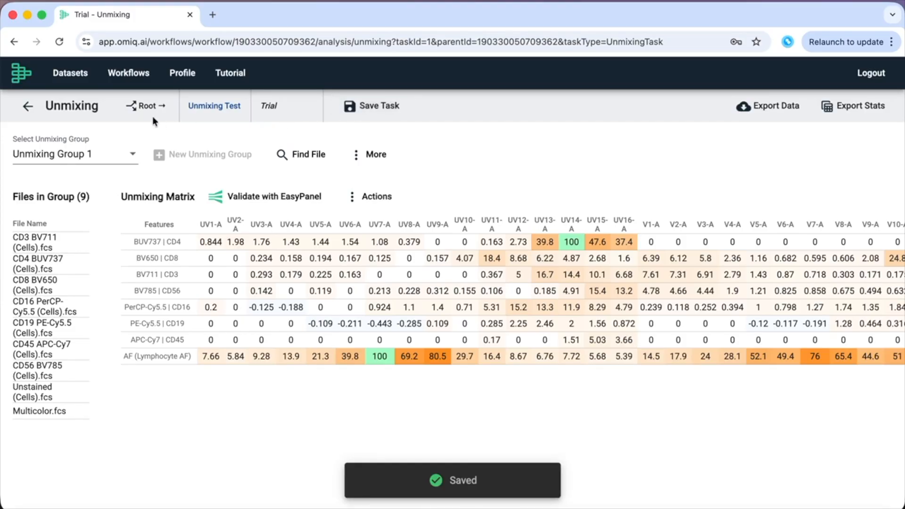
- Add a Scaling task beneath the Unmixing task and return to the workflow tree
click(30, 108)
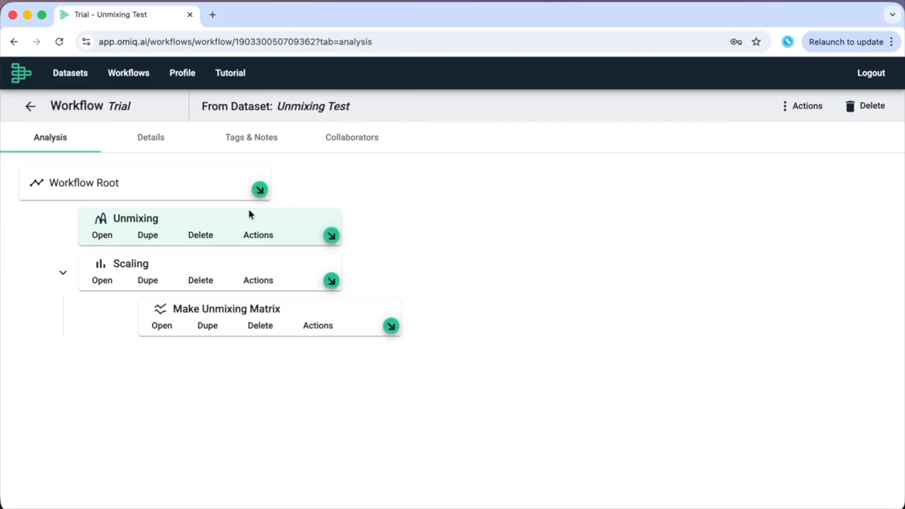
click(331, 235)
click(276, 193)
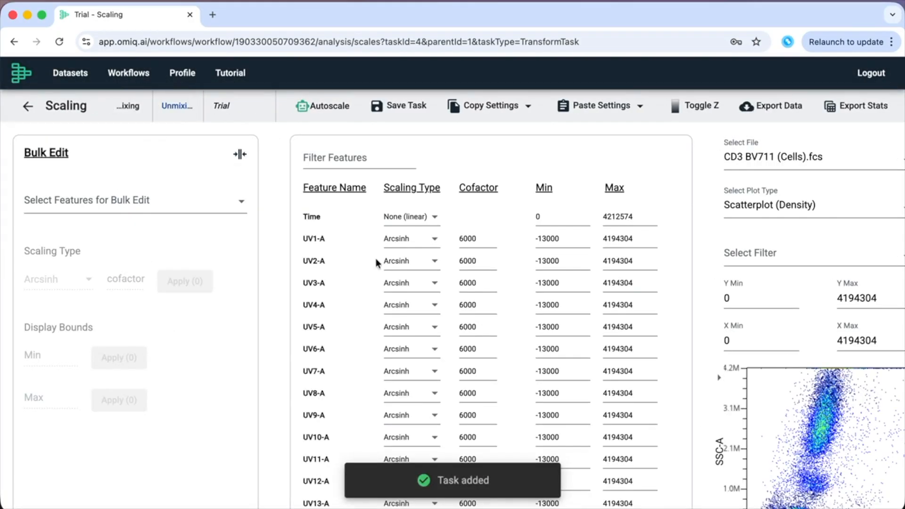
click(29, 105)
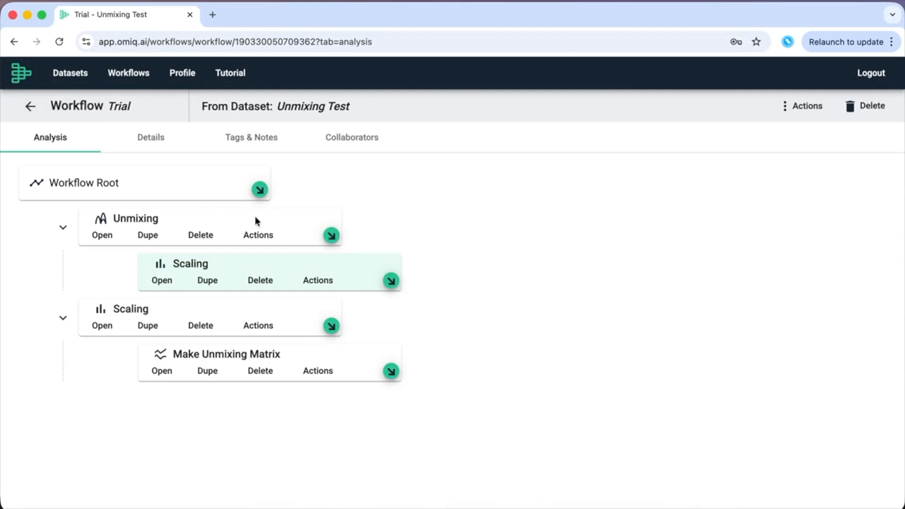